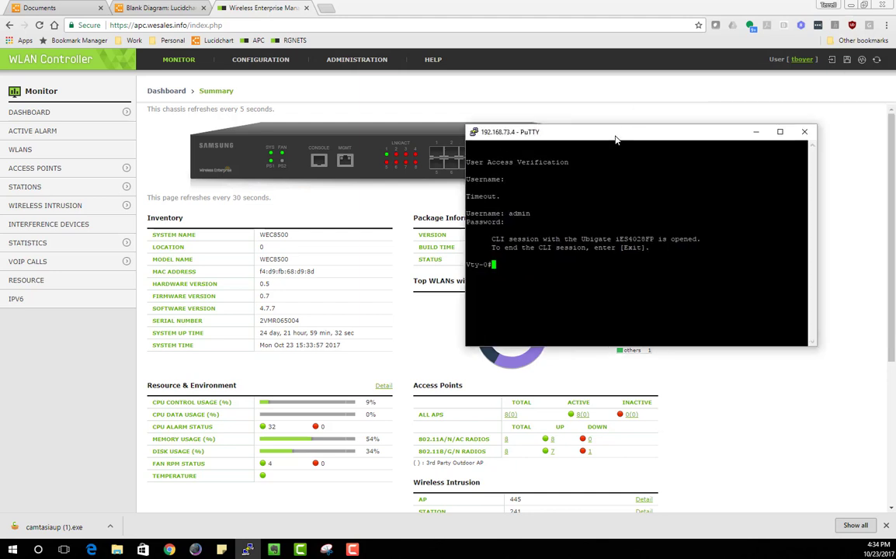
Step: Run show running-config on the switch and page through the output to the interface ethernet 1/24 section
{"action": "type", "text": "show running-config"}
{"action": "key", "text": "Return"}
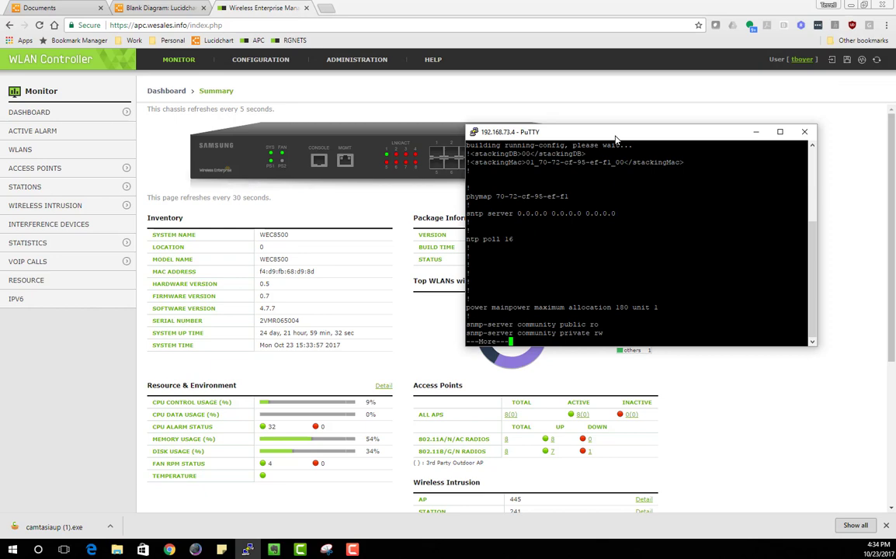
{"action": "key", "text": "space"}
{"action": "key", "text": "space"}
{"action": "key", "text": "space"}
{"action": "key", "text": "space"}
{"action": "key", "text": "space"}
{"action": "key", "text": "space"}
{"action": "key", "text": "space"}
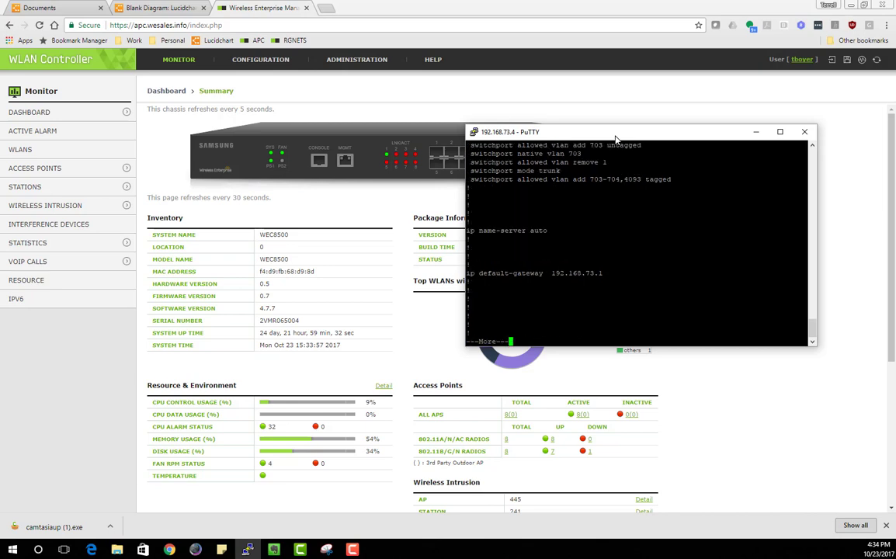
{"action": "key", "text": "space"}
{"action": "key", "text": "space"}
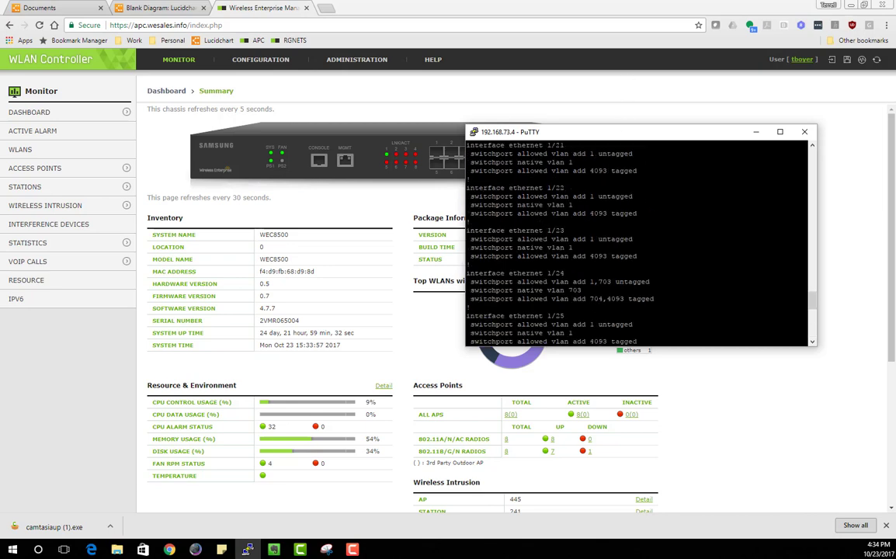
{"action": "key", "text": "space"}
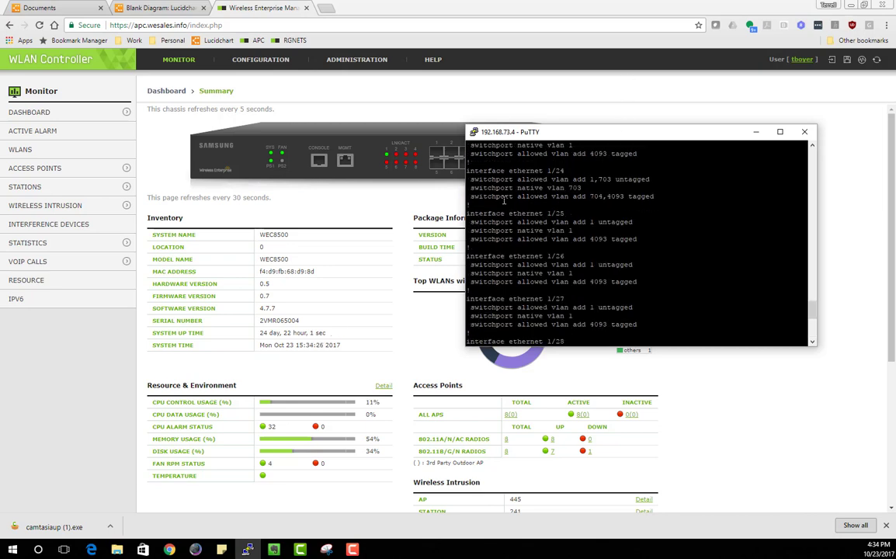
Step: Examine the untagged, native and tagged VLAN lines under interface ethernet 1/24 in the switch configuration
{"action": "left_click_drag", "start_coordinate": [466, 170], "coordinate": [664, 195]}
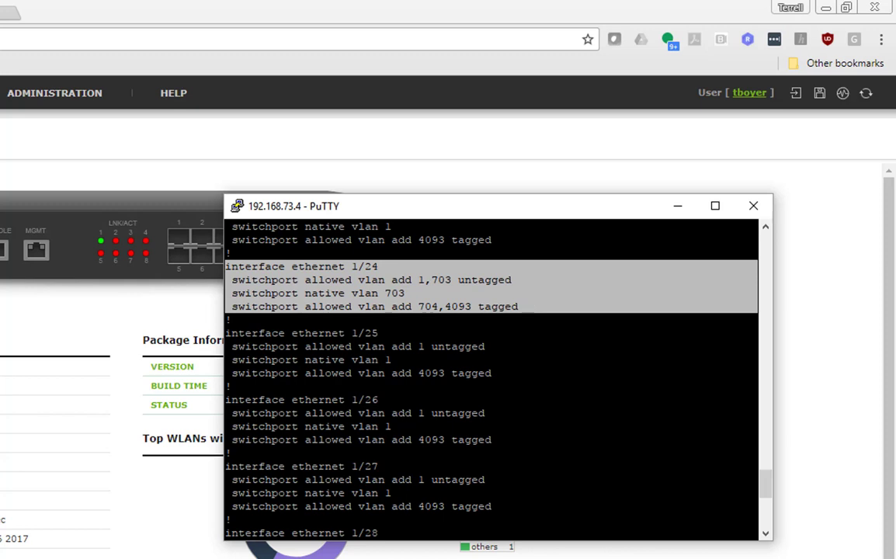
{"action": "left_click", "coordinate": [455, 300]}
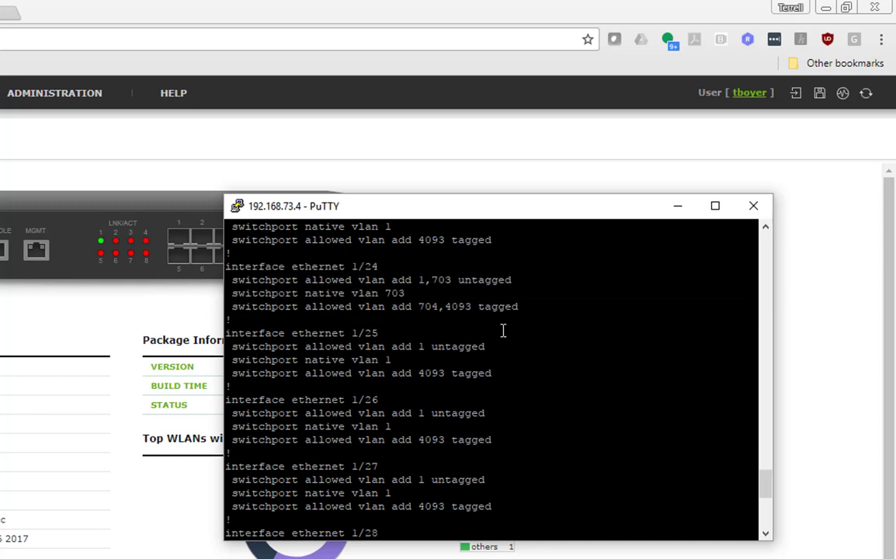
{"action": "left_click_drag", "start_coordinate": [232, 293], "coordinate": [405, 293]}
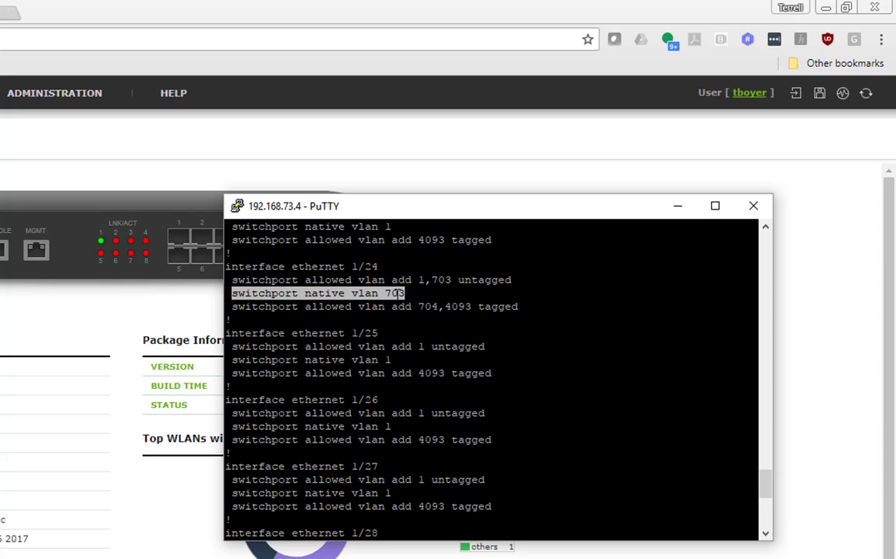
{"action": "mouse_move", "coordinate": [233, 307]}
{"action": "left_mouse_down"}
{"action": "mouse_move", "coordinate": [410, 295]}
{"action": "mouse_move", "coordinate": [529, 307]}
{"action": "mouse_move", "coordinate": [235, 308]}
{"action": "left_mouse_up"}
{"action": "left_click", "coordinate": [517, 307]}
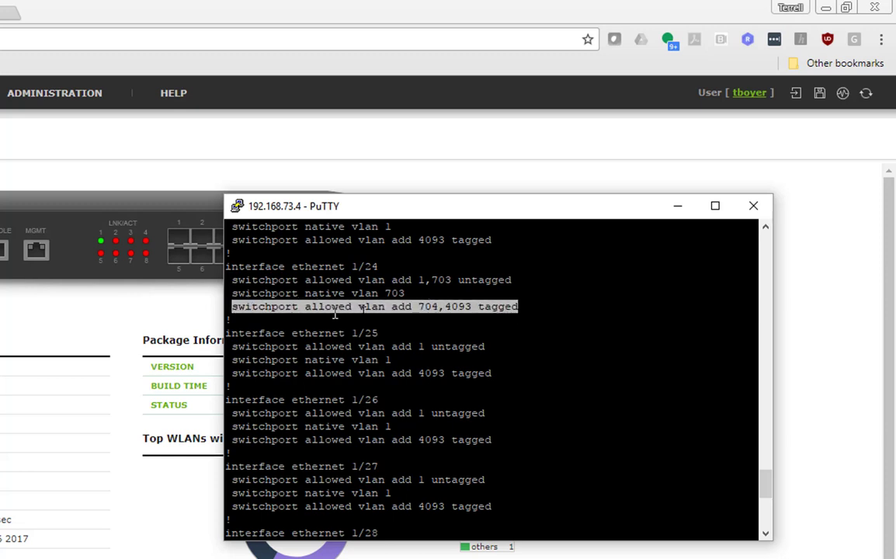
{"action": "left_click", "coordinate": [420, 308]}
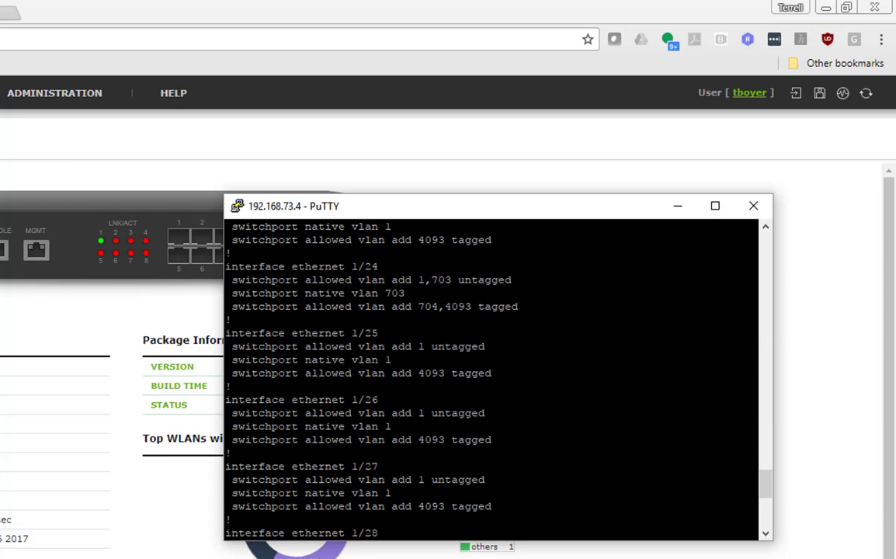
Step: Switch to the Lucidchart network diagram and review the remote access point, its switch and the hybrid switch port note
{"action": "left_click", "coordinate": [677, 206]}
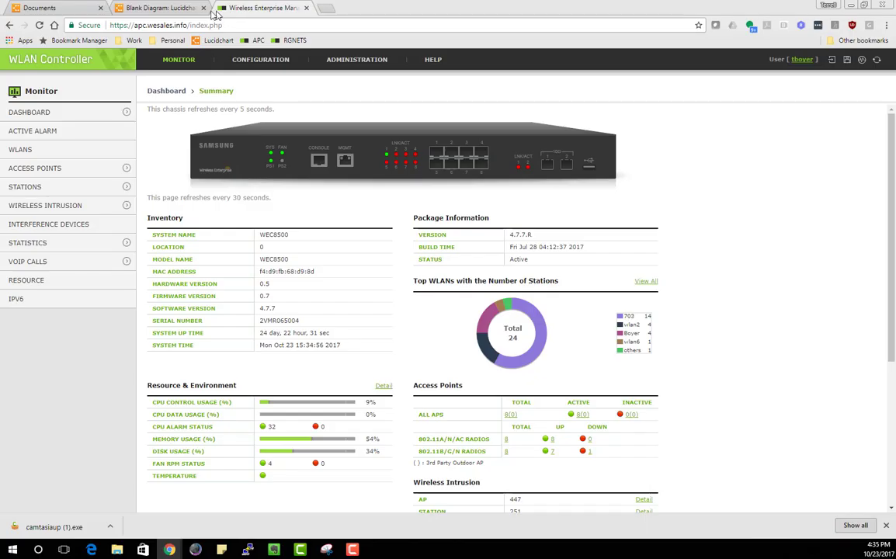
{"action": "left_click", "coordinate": [180, 13]}
{"action": "left_click", "coordinate": [693, 399]}
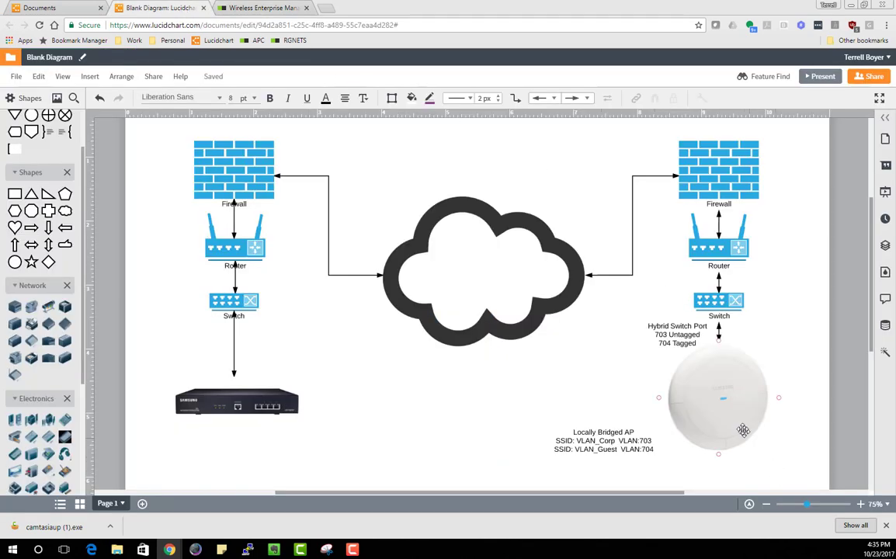
{"action": "left_click", "coordinate": [732, 406]}
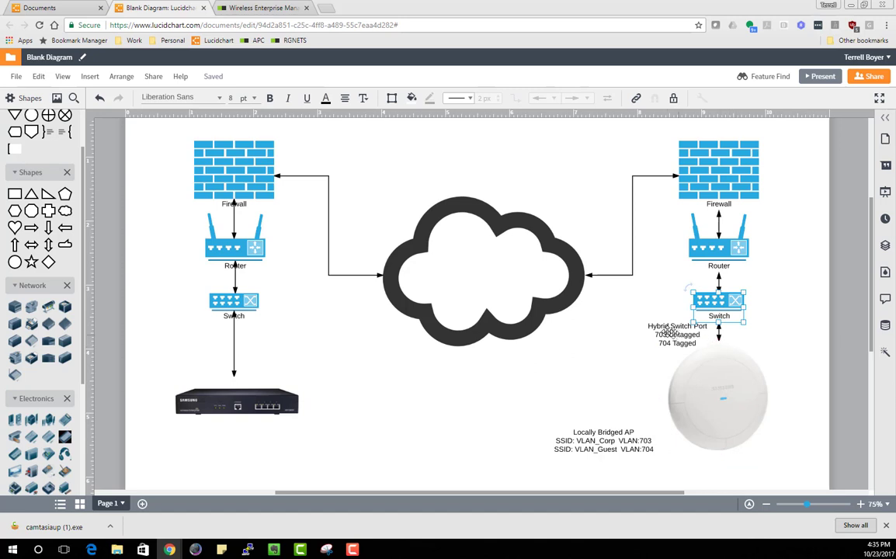
{"action": "left_click", "coordinate": [669, 334]}
{"action": "left_click", "coordinate": [642, 381]}
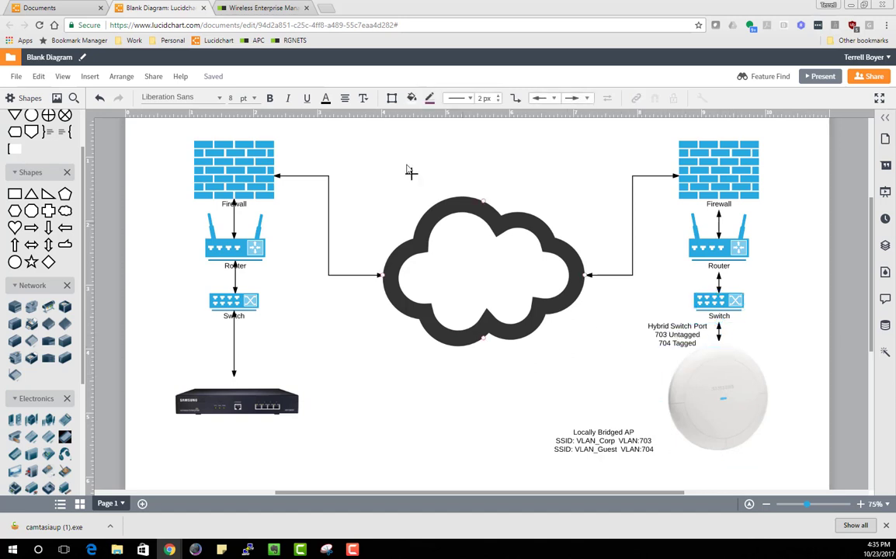
Step: Return to the WLAN Controller and start a new WLAN in its configuration, checking the planned SSIDs in the network diagram
{"action": "left_click", "coordinate": [264, 8]}
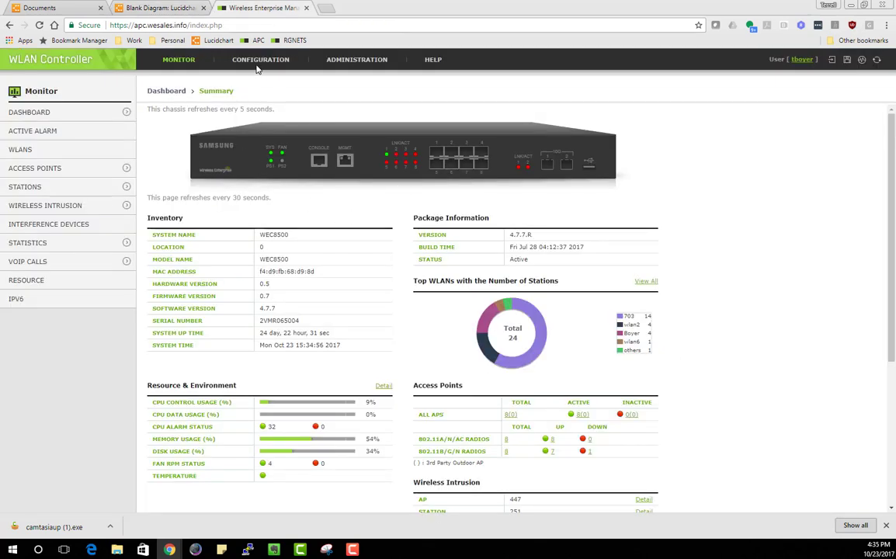
{"action": "left_click", "coordinate": [255, 63]}
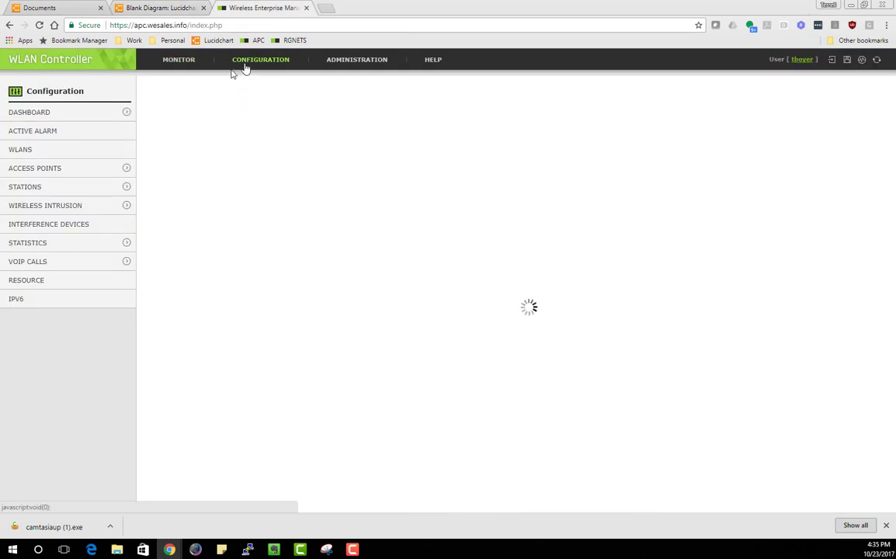
{"action": "left_click", "coordinate": [19, 149]}
{"action": "left_click", "coordinate": [40, 165]}
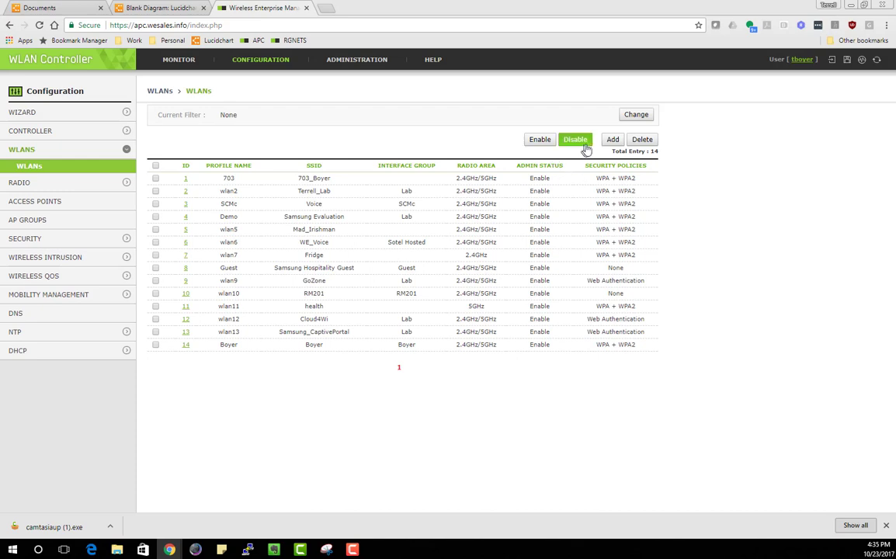
{"action": "left_click", "coordinate": [612, 140]}
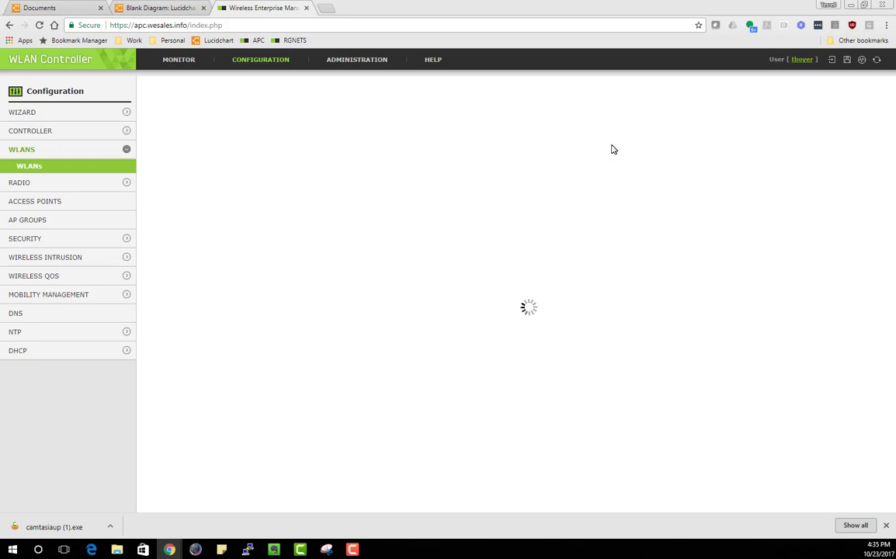
{"action": "left_click", "coordinate": [165, 7]}
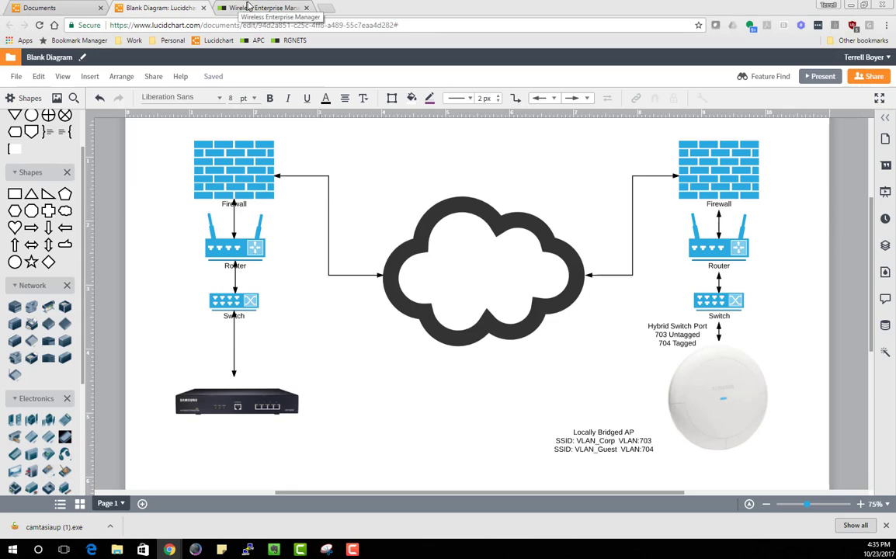
{"action": "left_click", "coordinate": [236, 7]}
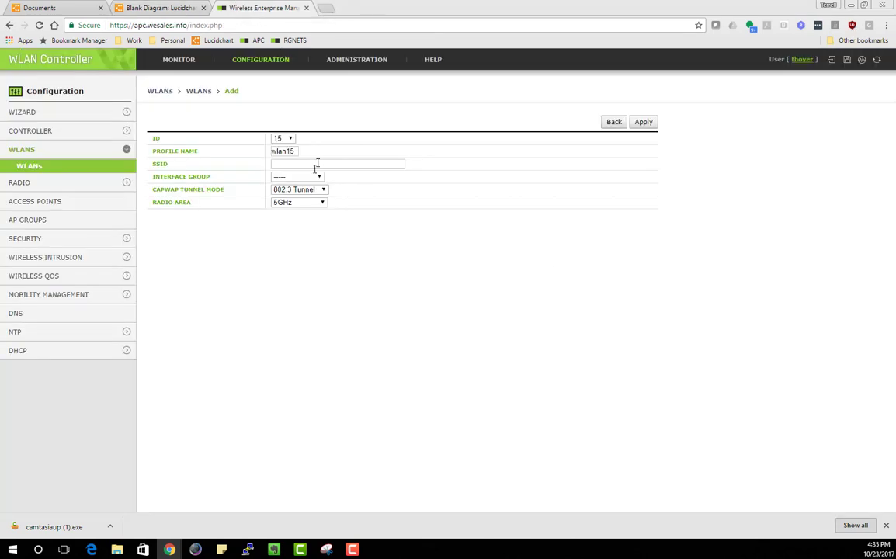
Step: Name the new WLAN's profile vCorp and set its SSID to VLAN_Corp
{"action": "left_click_drag", "start_coordinate": [299, 151], "coordinate": [258, 155]}
{"action": "type", "text": "Corp"}
{"action": "key", "text": "Tab"}
{"action": "type", "text": "CLA"}
{"action": "type", "text": "VLAN"}
{"action": "type", "text": "_"}
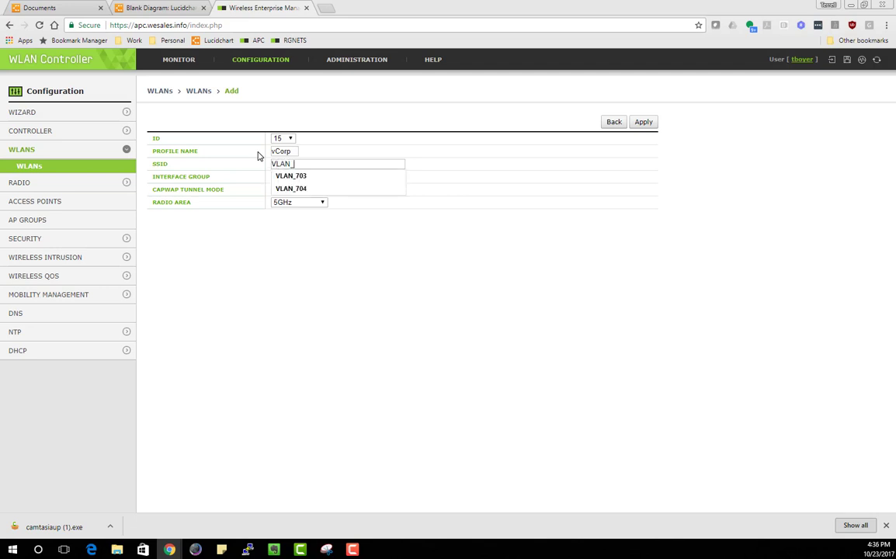
{"action": "type", "text": "Corp"}
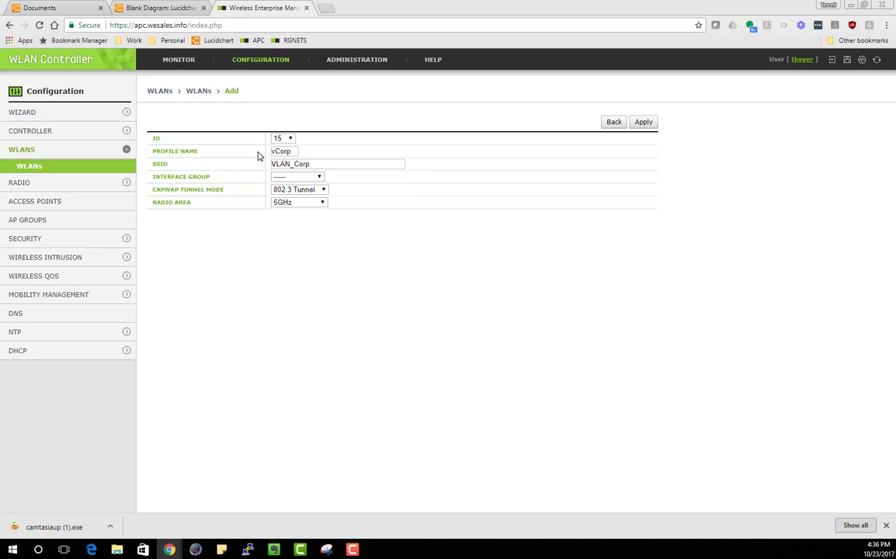
Step: Set the vCorp WLAN's CAPWAP tunnel mode to Local Bridging and its radio area to 2.4GHz/5GHz
{"action": "left_click", "coordinate": [291, 190]}
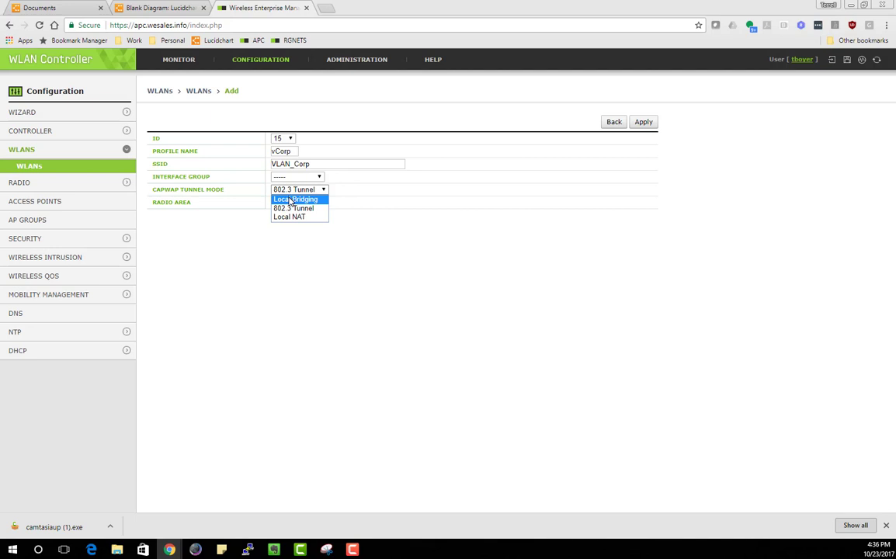
{"action": "left_click", "coordinate": [290, 200]}
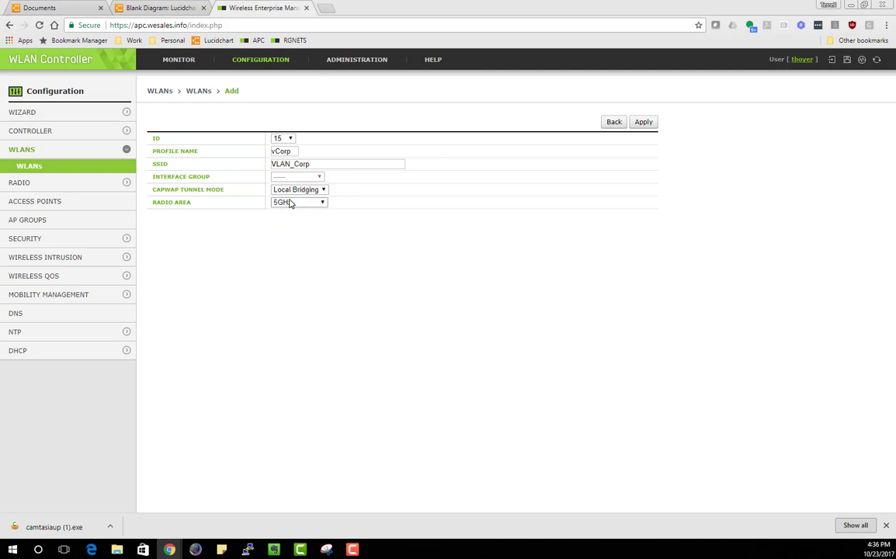
{"action": "left_click", "coordinate": [286, 203]}
{"action": "left_click", "coordinate": [287, 229]}
Step: Apply the new vCorp WLAN, entering the account password and confirming the change
{"action": "left_click", "coordinate": [641, 128]}
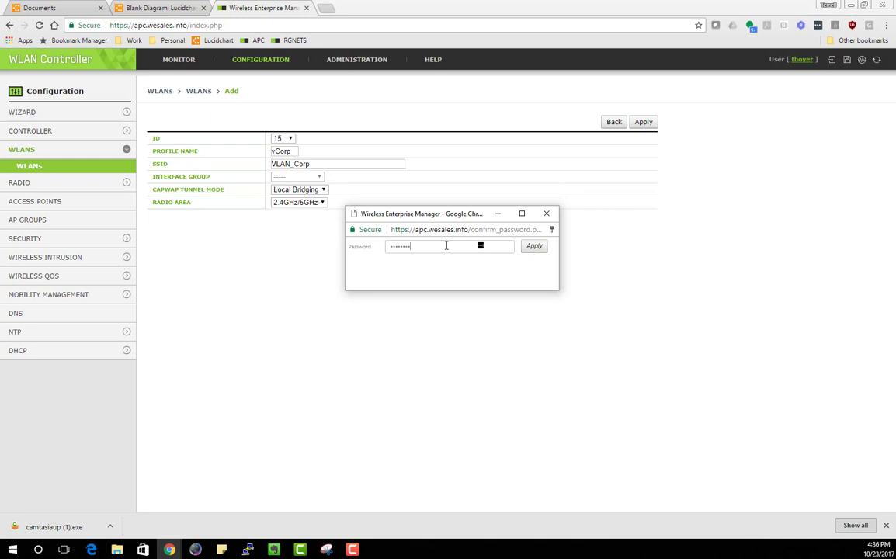
{"action": "key", "text": "Return"}
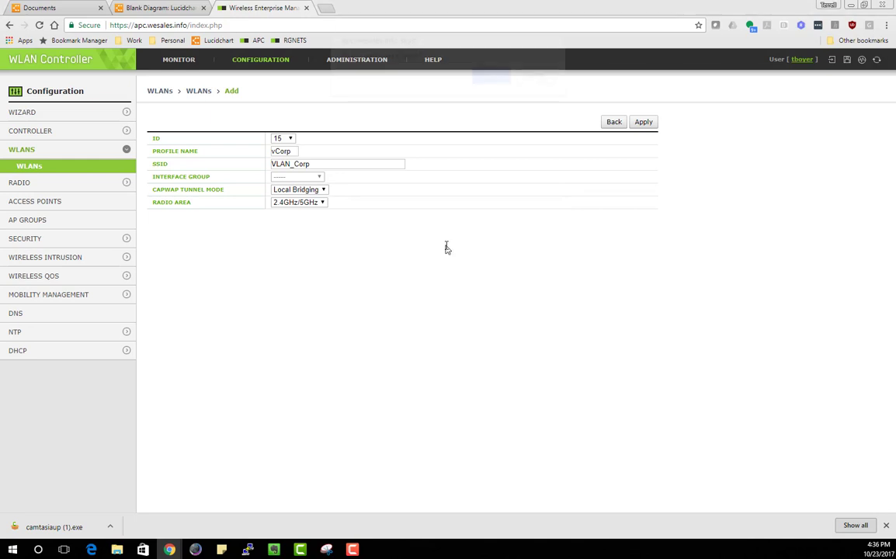
{"action": "left_click", "coordinate": [491, 83]}
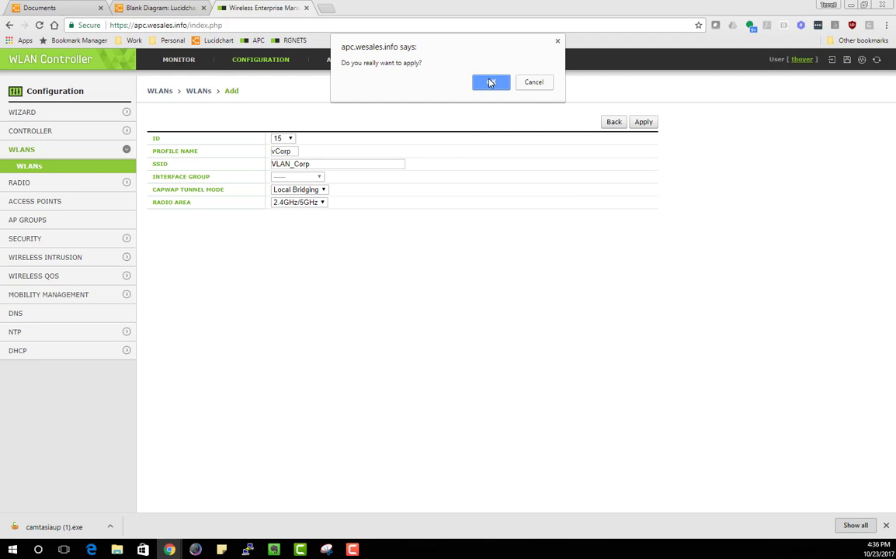
{"action": "left_click", "coordinate": [534, 83]}
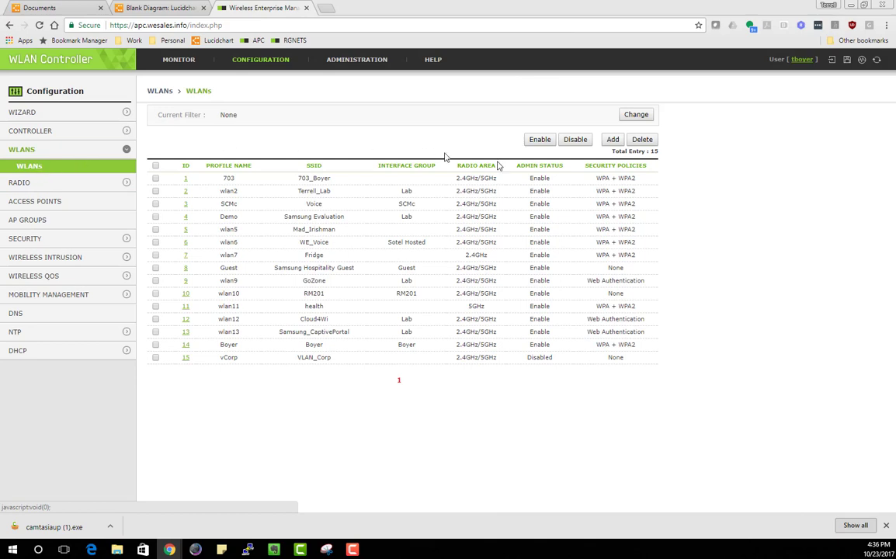
Step: Add another WLAN with the profile name vGuest and the SSID VLAN_Guest
{"action": "left_click", "coordinate": [611, 140]}
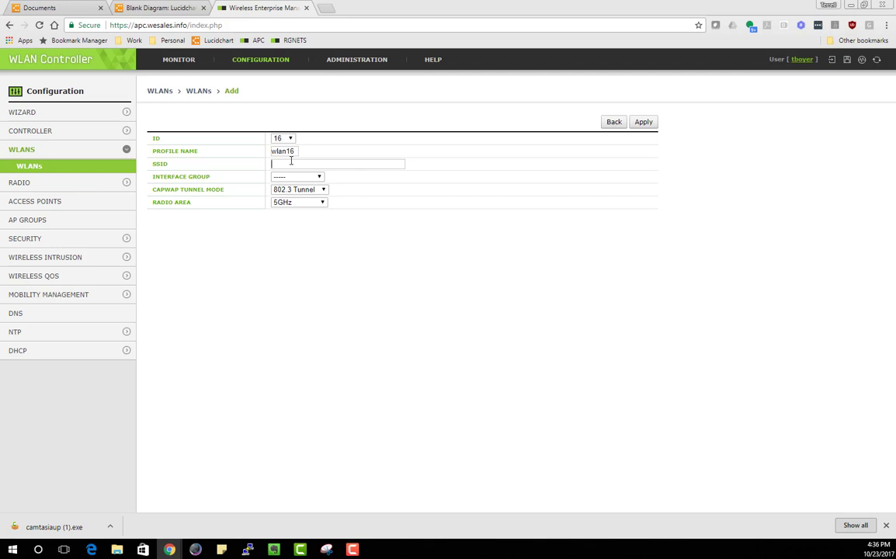
{"action": "key", "text": "shift+Tab"}
{"action": "type", "text": "vGuBL"}
{"action": "key", "text": "BackSpace"}
{"action": "key", "text": "BackSpace"}
{"action": "type", "text": "VLAN-"}
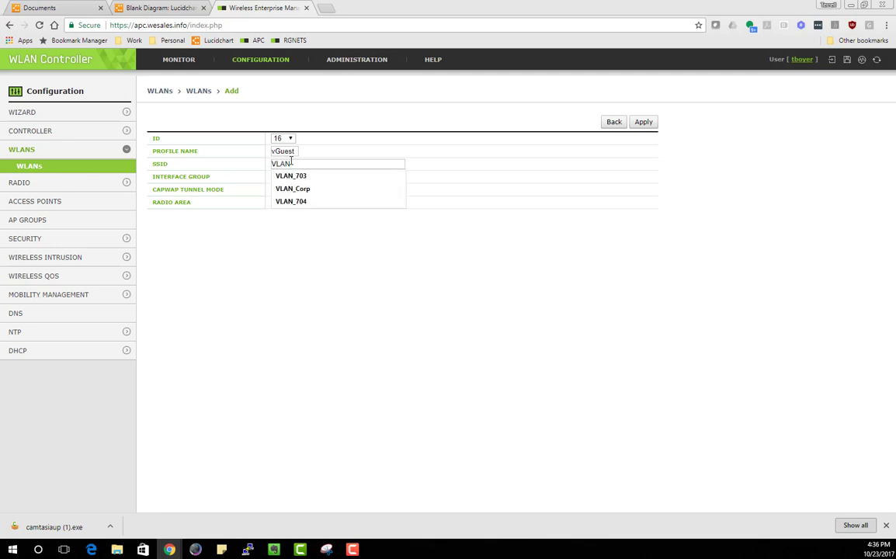
{"action": "type", "text": "Guest"}
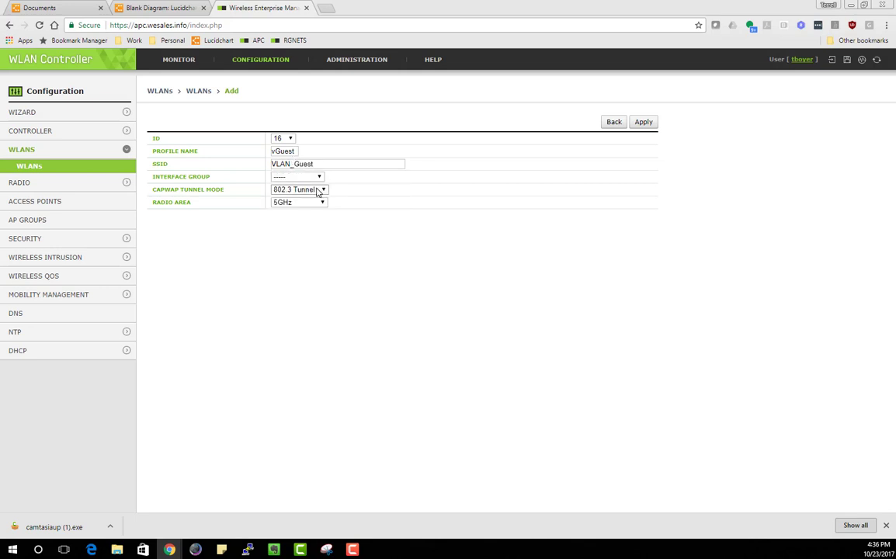
Step: Set the vGuest WLAN's CAPWAP tunnel mode to Local Bridging and its radio area to 2.4GHz/5GHz
{"action": "left_click", "coordinate": [316, 191]}
{"action": "left_click", "coordinate": [314, 199]}
{"action": "left_click", "coordinate": [313, 202]}
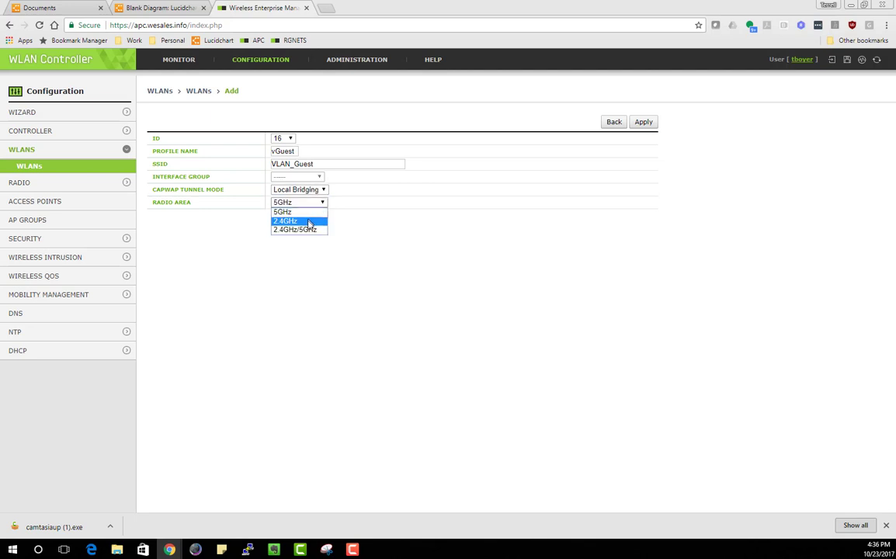
{"action": "left_click", "coordinate": [310, 230]}
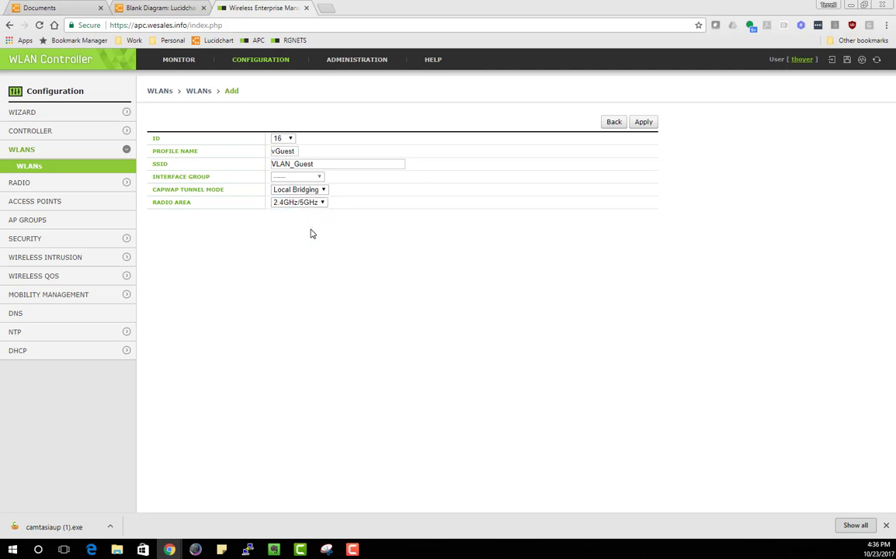
Step: Apply the new vGuest WLAN, entering the account password and confirming the change
{"action": "left_click", "coordinate": [643, 122]}
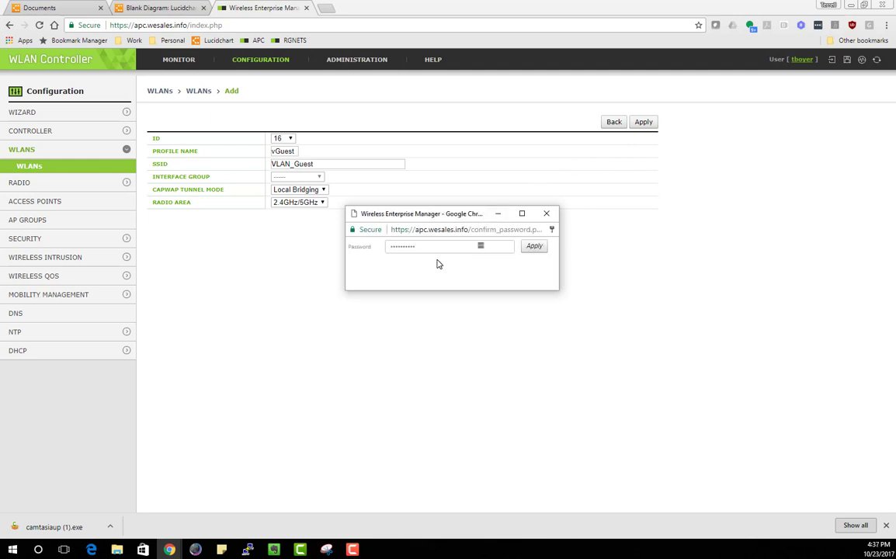
{"action": "left_click", "coordinate": [531, 248]}
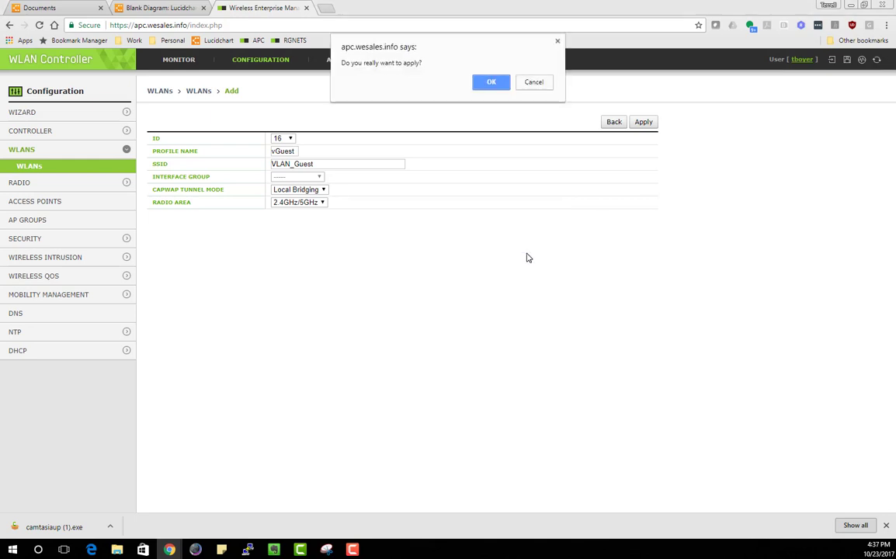
{"action": "left_click", "coordinate": [488, 83]}
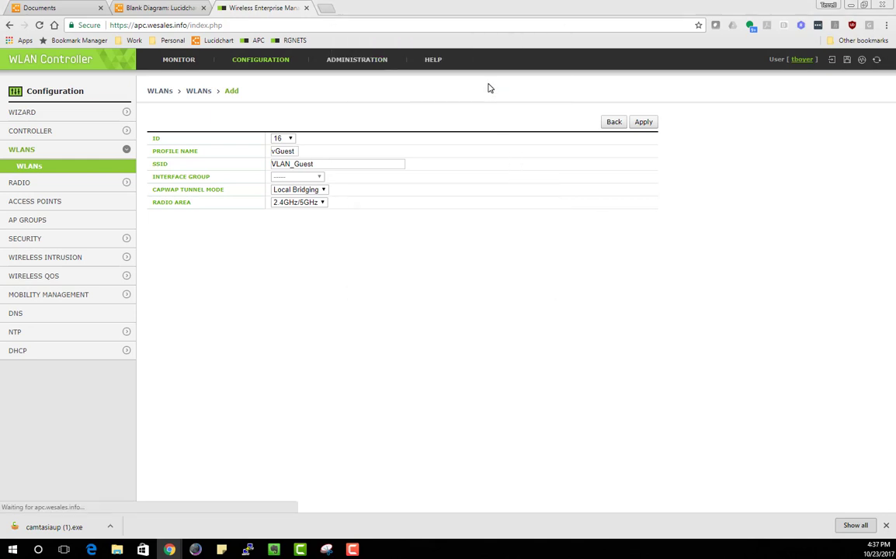
Step: Enable the vCorp and vGuest WLANs together, entering the account password and confirming the change
{"action": "left_click", "coordinate": [534, 83]}
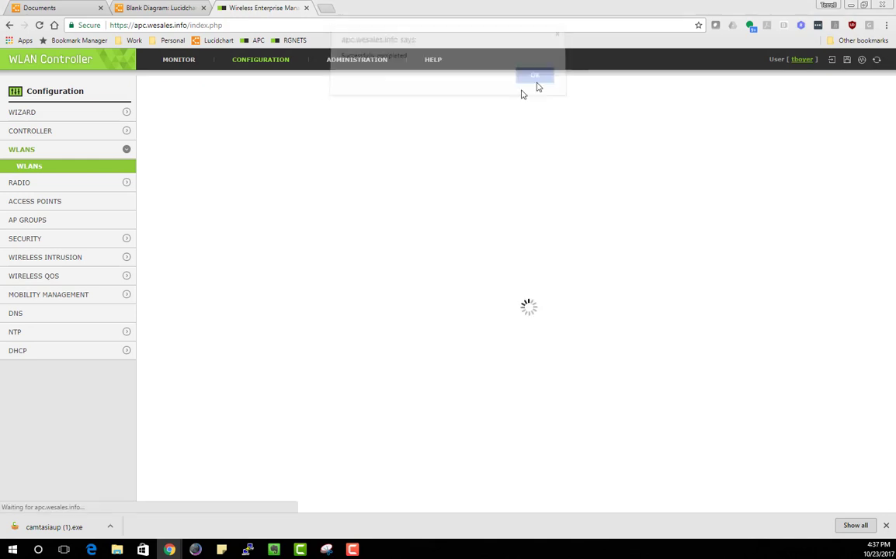
{"action": "left_click", "coordinate": [42, 168]}
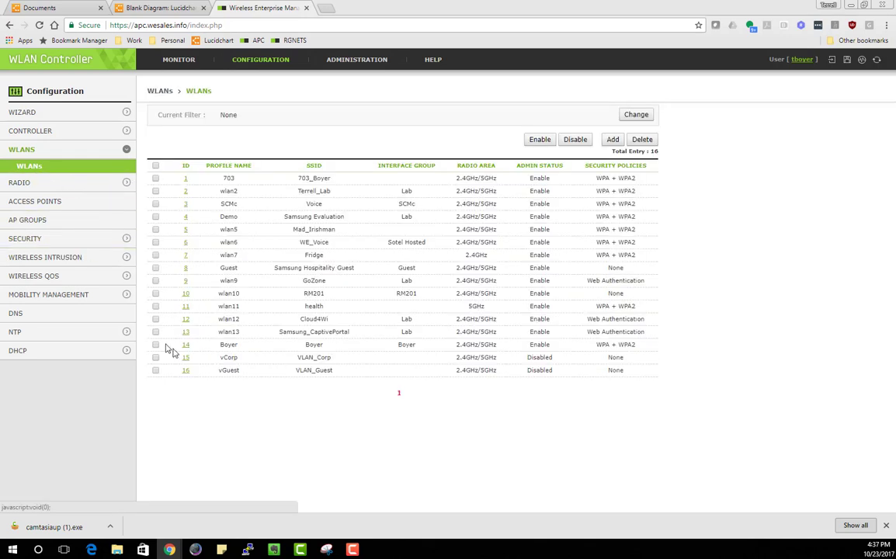
{"action": "left_click", "coordinate": [155, 357]}
{"action": "left_click", "coordinate": [156, 370]}
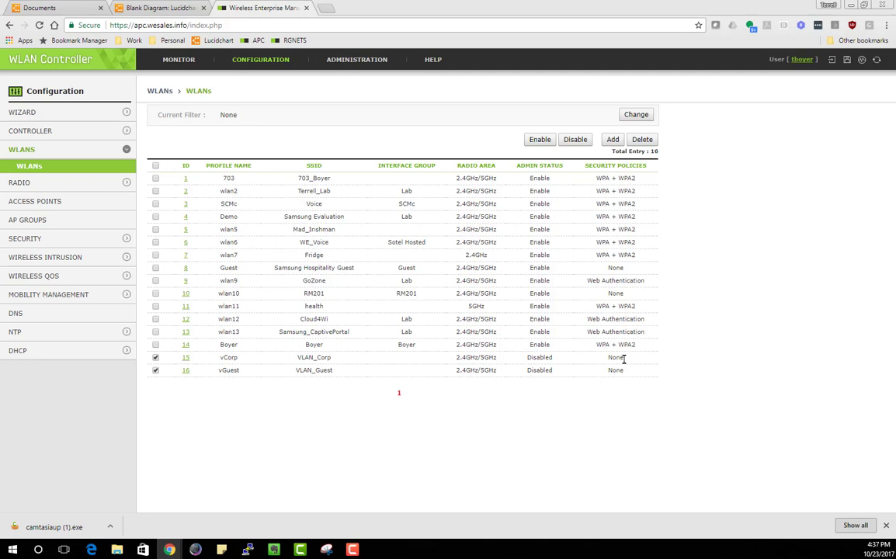
{"action": "left_click", "coordinate": [537, 141]}
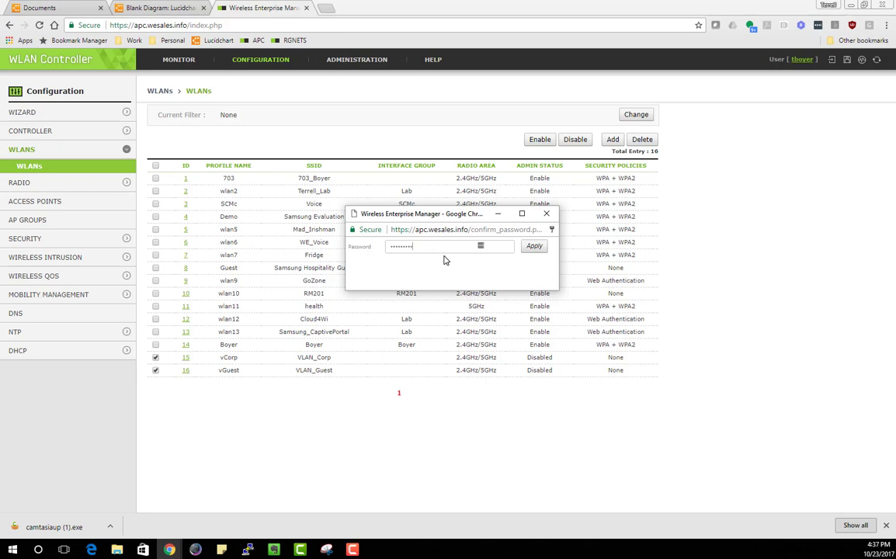
{"action": "key", "text": "Return"}
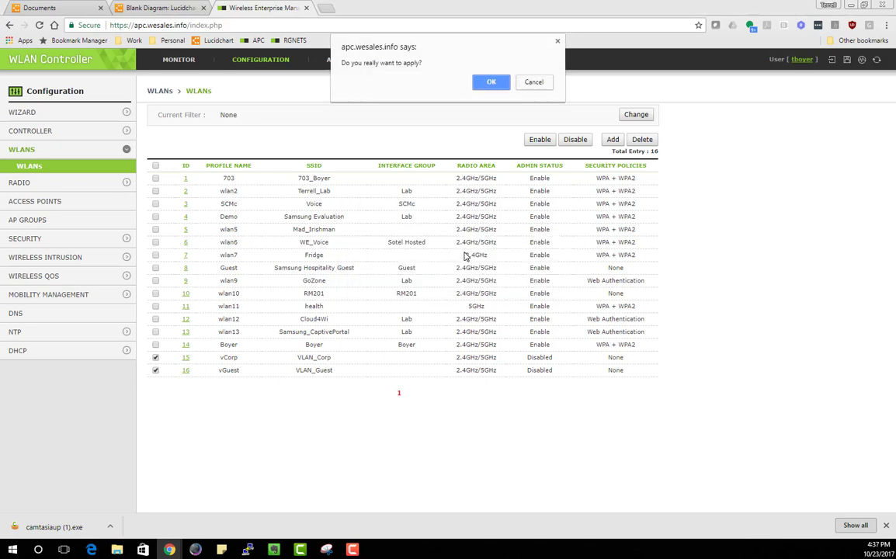
{"action": "left_click", "coordinate": [489, 87]}
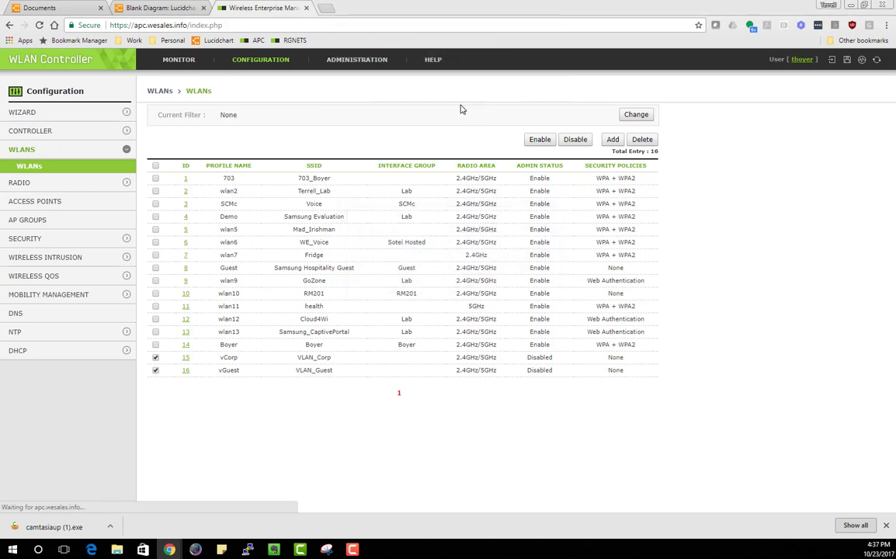
{"action": "left_click", "coordinate": [534, 82]}
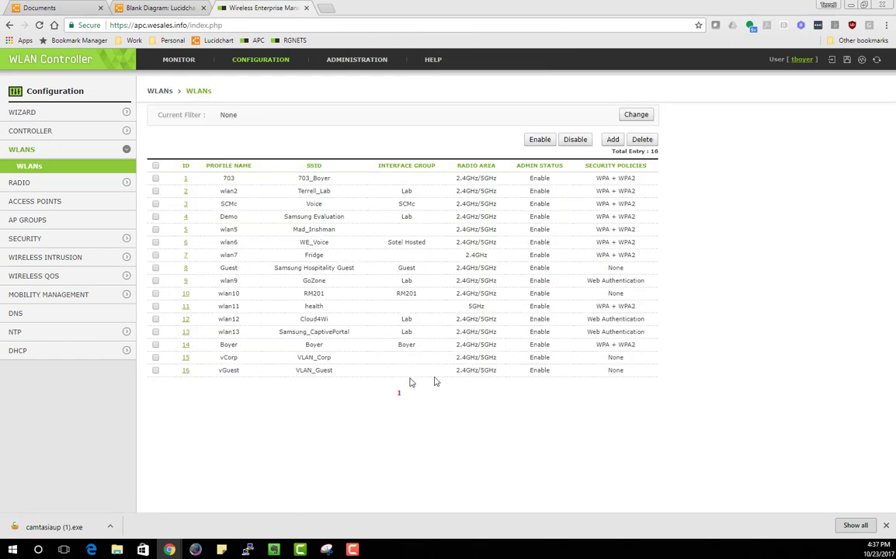
Step: Add a remote AP group named VLAN_Test and confirm its creation
{"action": "left_click", "coordinate": [60, 226]}
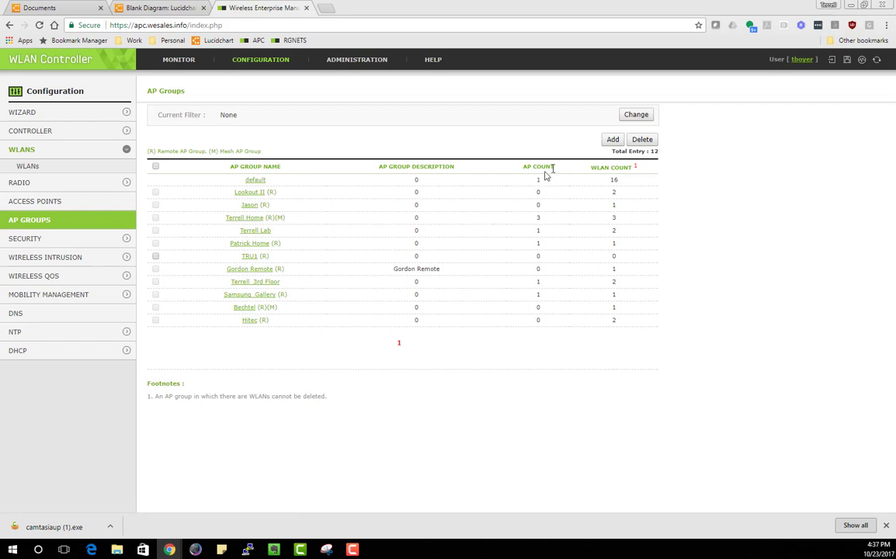
{"action": "left_click", "coordinate": [611, 142]}
{"action": "left_click", "coordinate": [611, 140]}
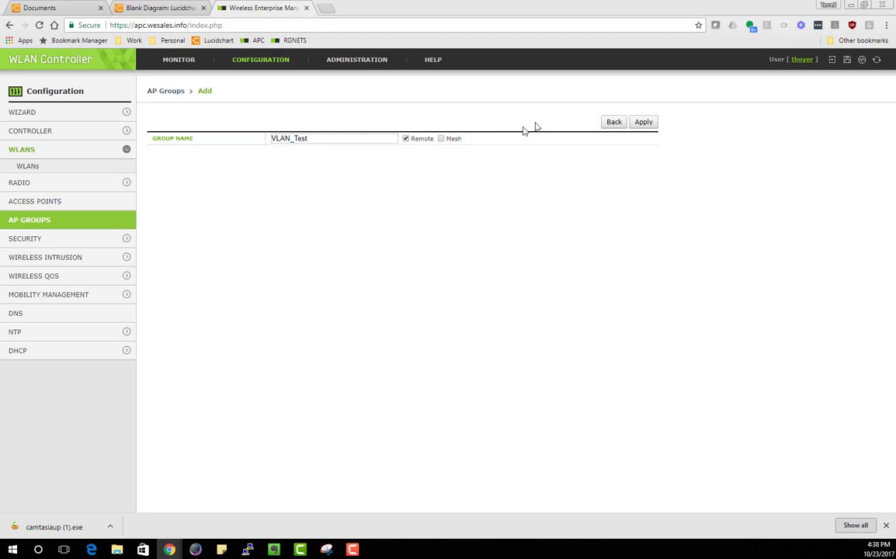
{"action": "left_click", "coordinate": [644, 122]}
{"action": "left_click", "coordinate": [490, 83]}
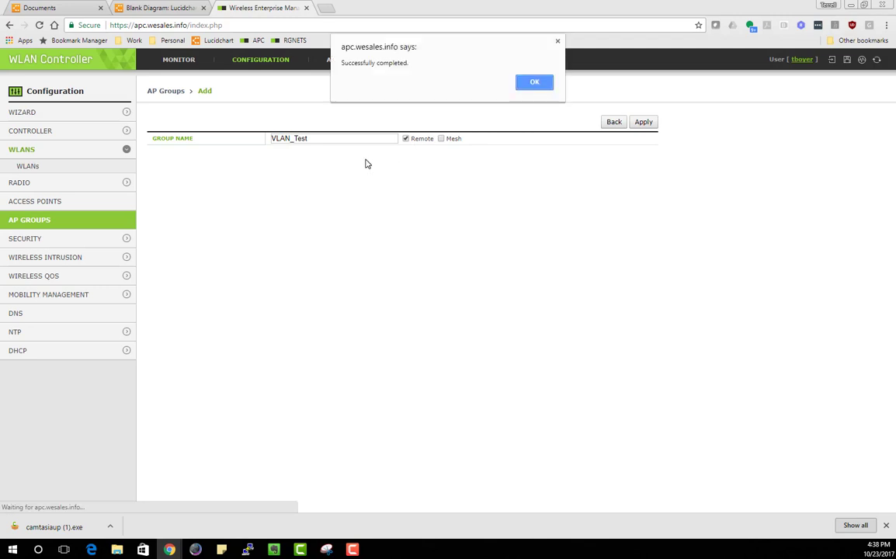
{"action": "left_click", "coordinate": [532, 81]}
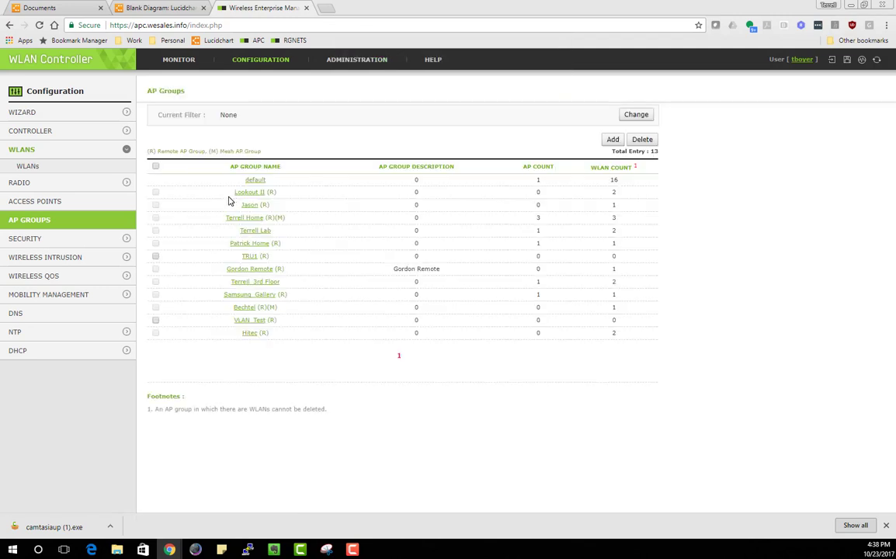
Step: In the VLAN_Test group's remote AP interface settings, add a VLAN interface with ID 703 and description 703
{"action": "left_click", "coordinate": [49, 221]}
{"action": "left_click", "coordinate": [259, 322]}
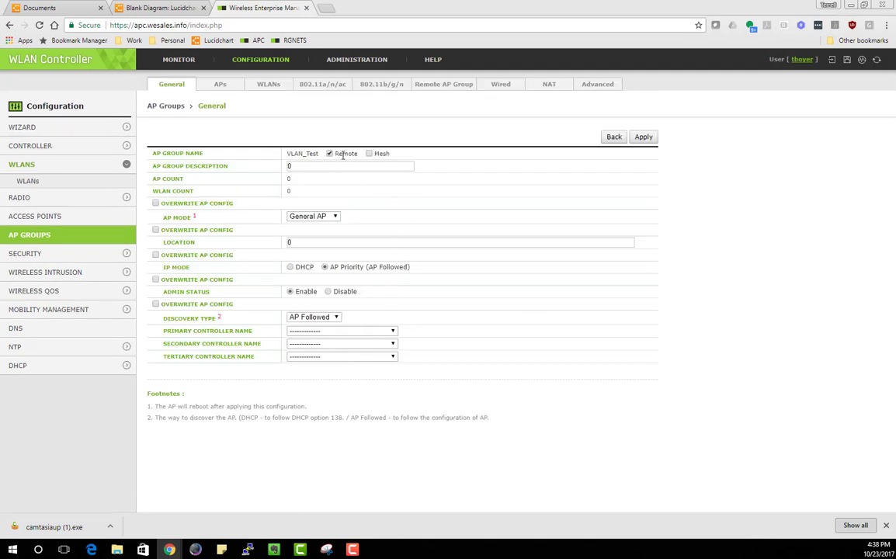
{"action": "left_click", "coordinate": [445, 85]}
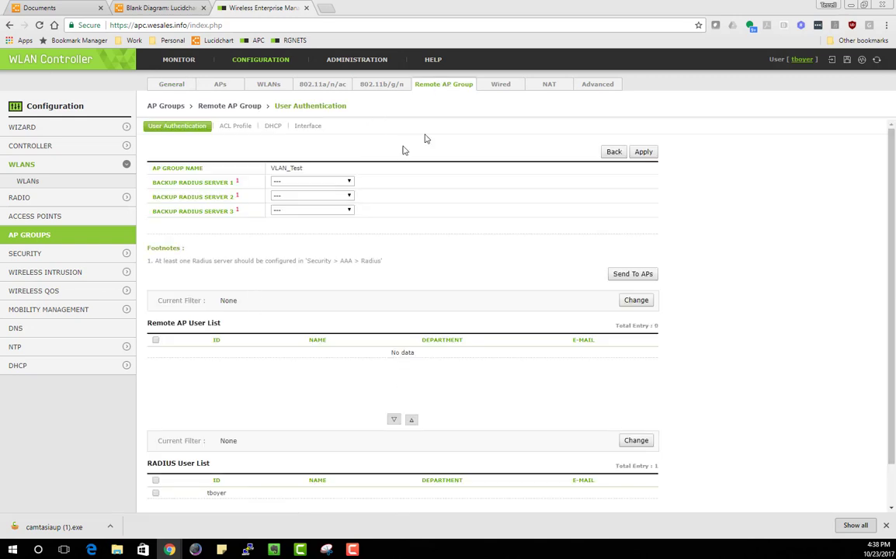
{"action": "left_click", "coordinate": [317, 129]}
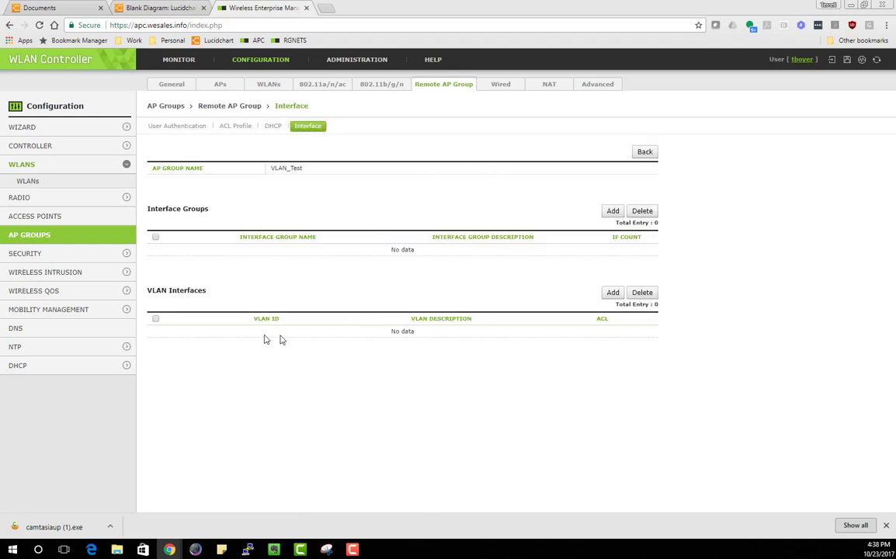
{"action": "left_click", "coordinate": [612, 295]}
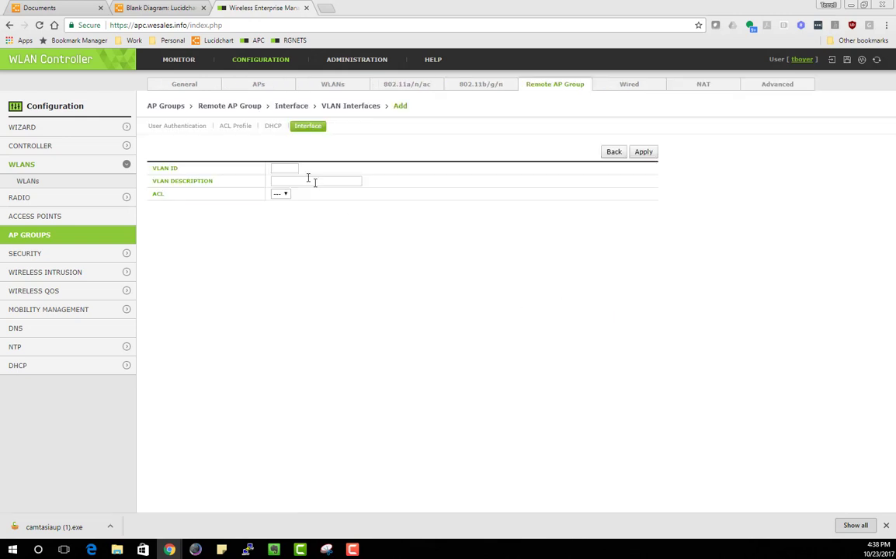
{"action": "left_click", "coordinate": [291, 170]}
{"action": "type", "text": "703"}
{"action": "key", "text": "Tab"}
{"action": "type", "text": "703"}
{"action": "left_click", "coordinate": [644, 153]}
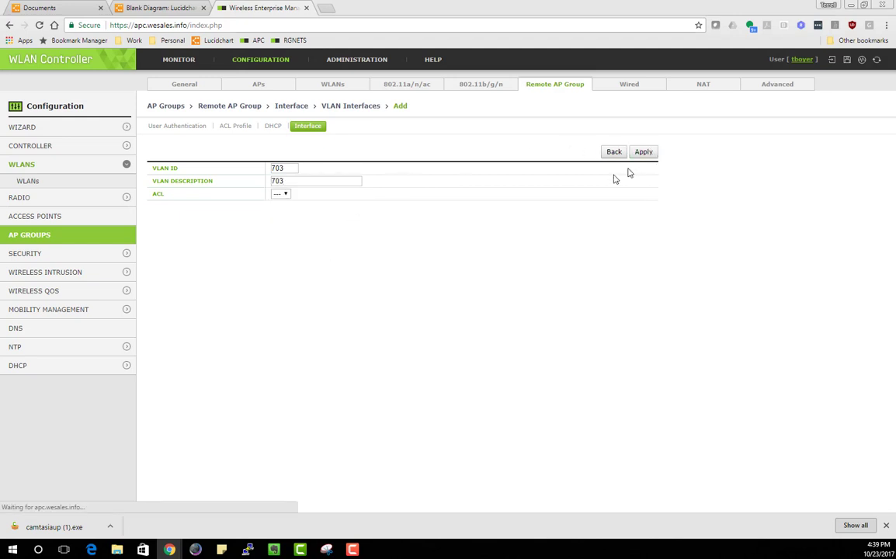
{"action": "left_click", "coordinate": [535, 85]}
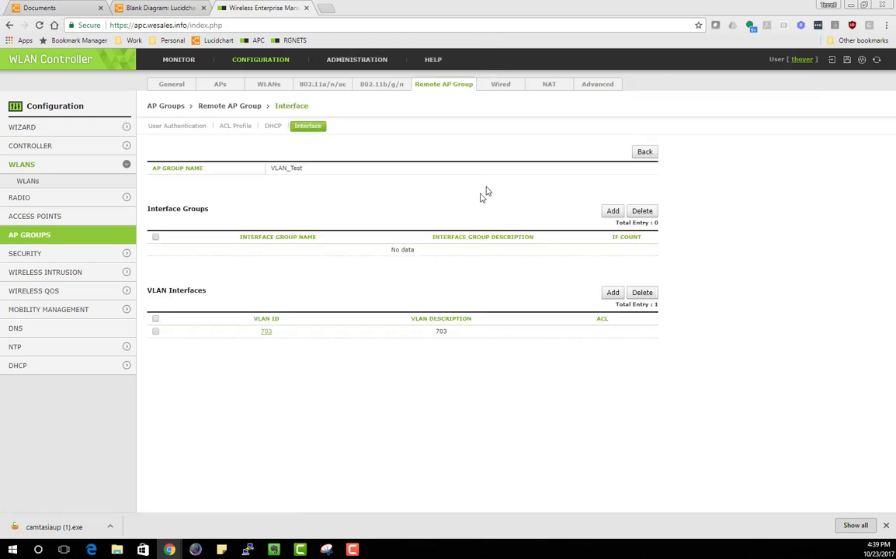
Step: Add a second VLAN interface to the VLAN_Test group with ID 704 and description 704
{"action": "left_click", "coordinate": [613, 296]}
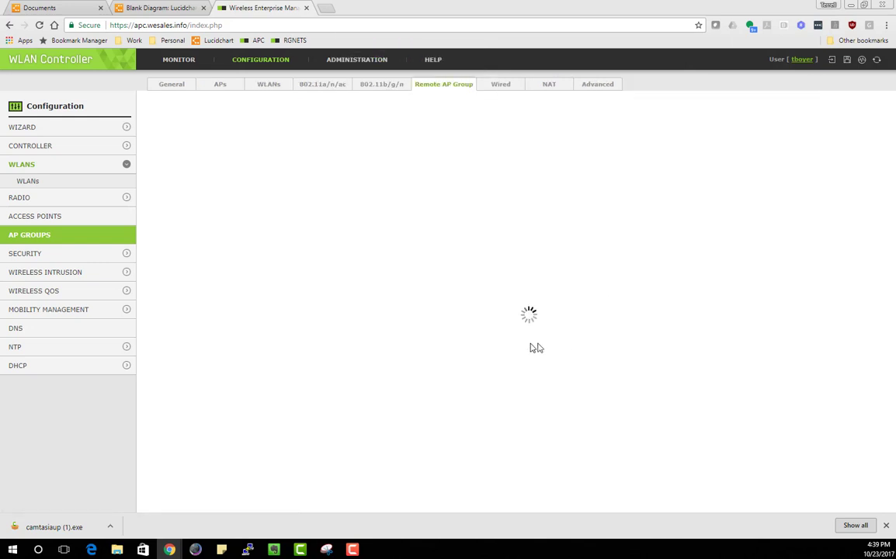
{"action": "left_click", "coordinate": [290, 170]}
{"action": "type", "text": "704"}
{"action": "key", "text": "Tab"}
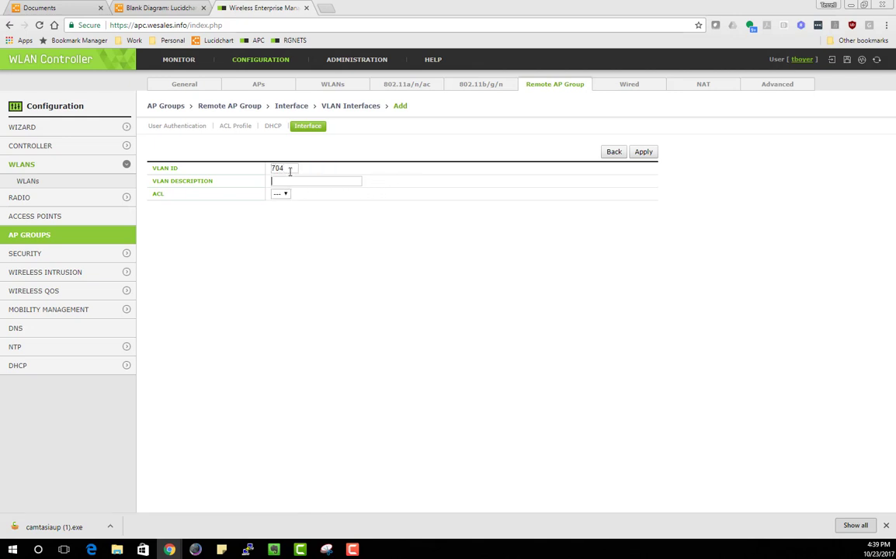
{"action": "type", "text": "704"}
{"action": "left_click", "coordinate": [637, 154]}
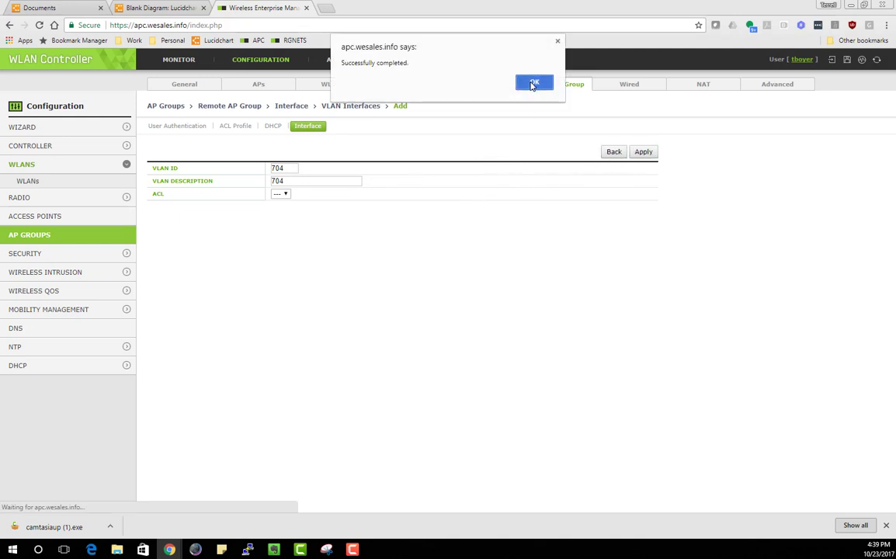
{"action": "left_click", "coordinate": [532, 84]}
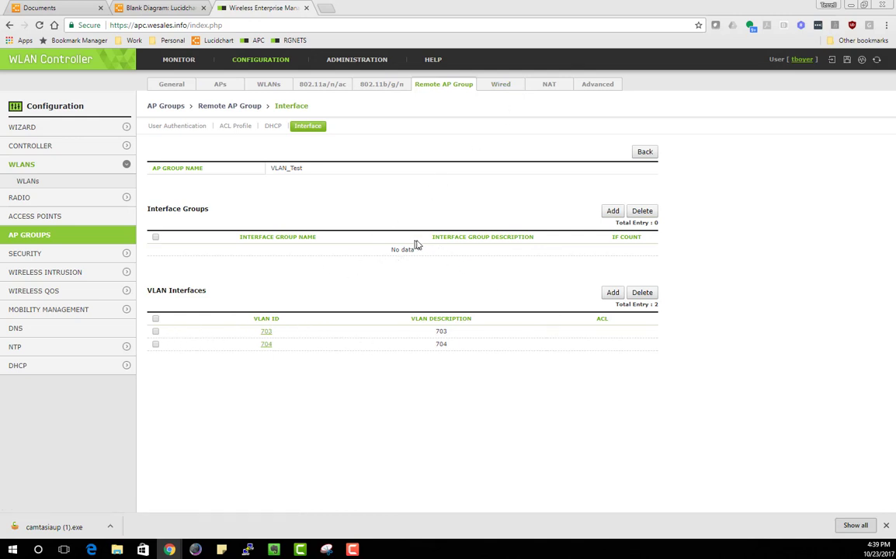
Step: Add an interface group to VLAN_Test with the name 703 and description 703
{"action": "left_click", "coordinate": [612, 211]}
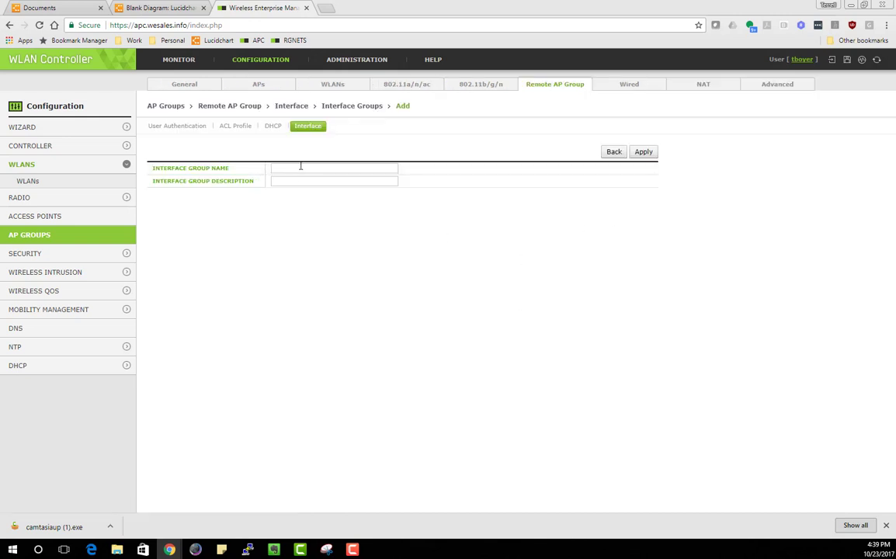
{"action": "type", "text": "703"}
{"action": "key", "text": "Tab"}
{"action": "type", "text": "703"}
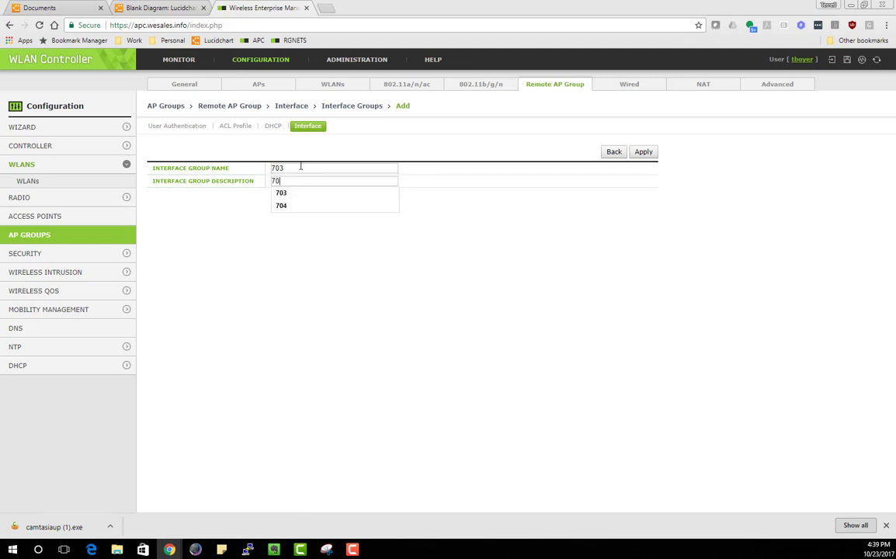
{"action": "left_click", "coordinate": [646, 153]}
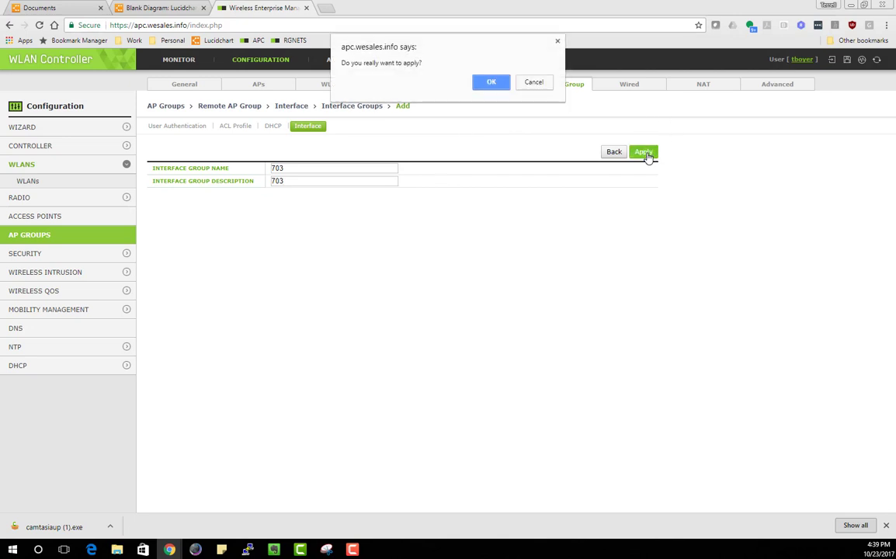
{"action": "left_click", "coordinate": [492, 81]}
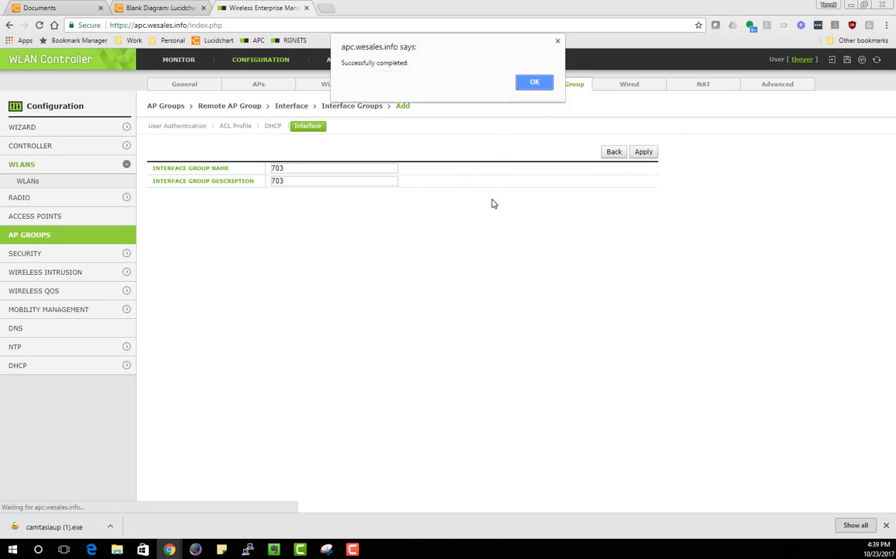
{"action": "left_click", "coordinate": [531, 82]}
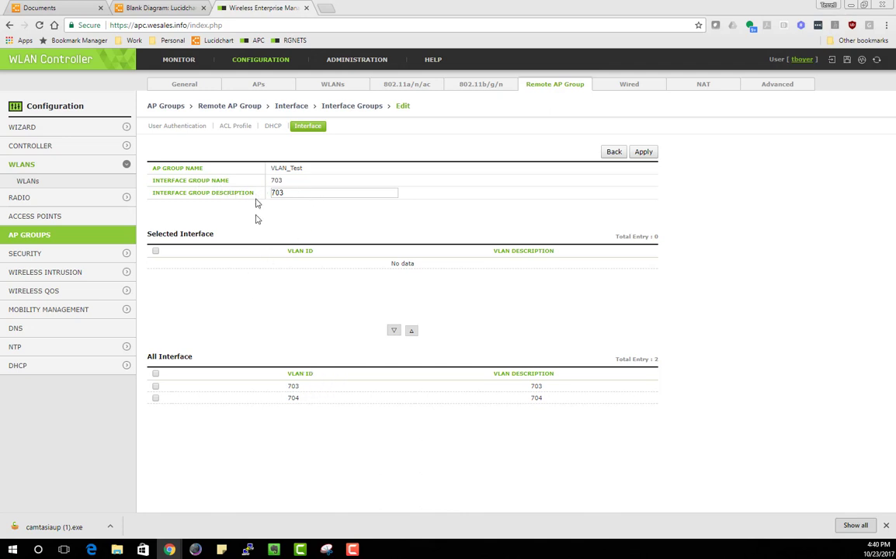
Step: Assign VLAN interface 703 to interface group 703 and apply the group's settings
{"action": "left_click", "coordinate": [156, 387]}
{"action": "left_click", "coordinate": [411, 334]}
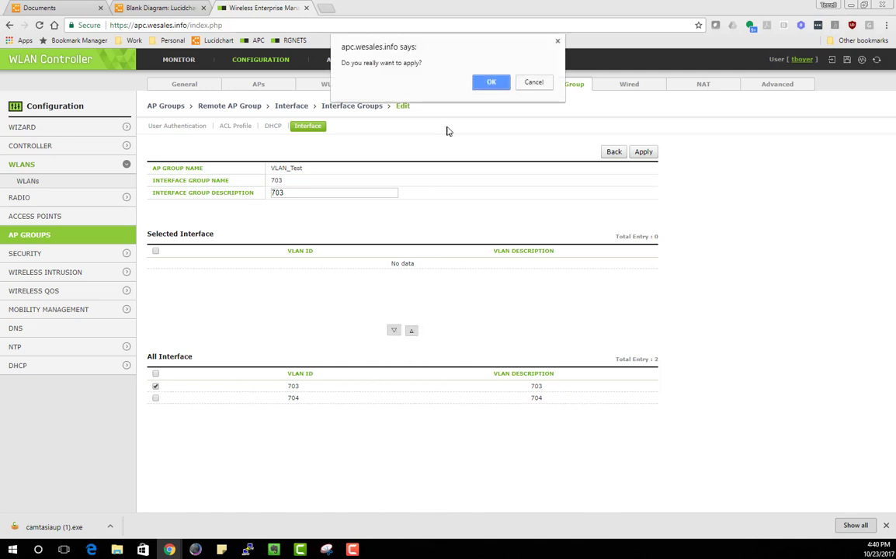
{"action": "left_click", "coordinate": [492, 81]}
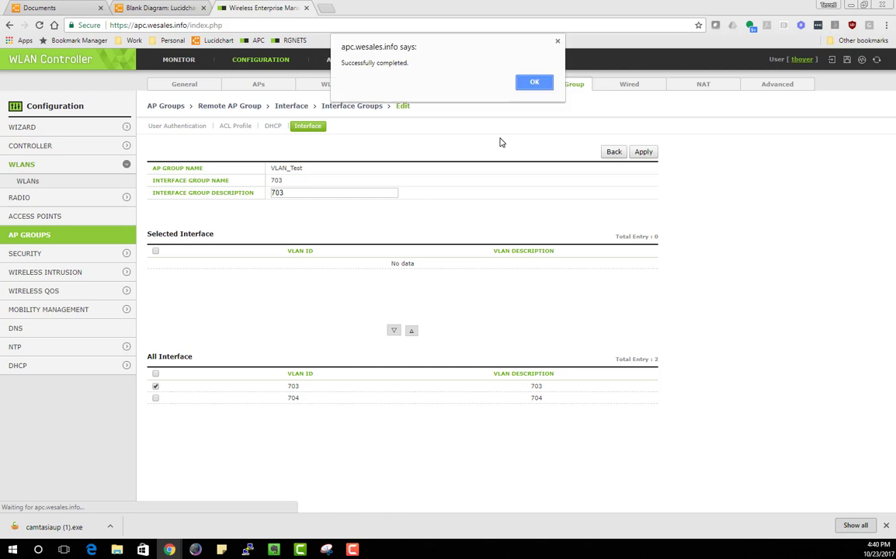
{"action": "left_click", "coordinate": [533, 81]}
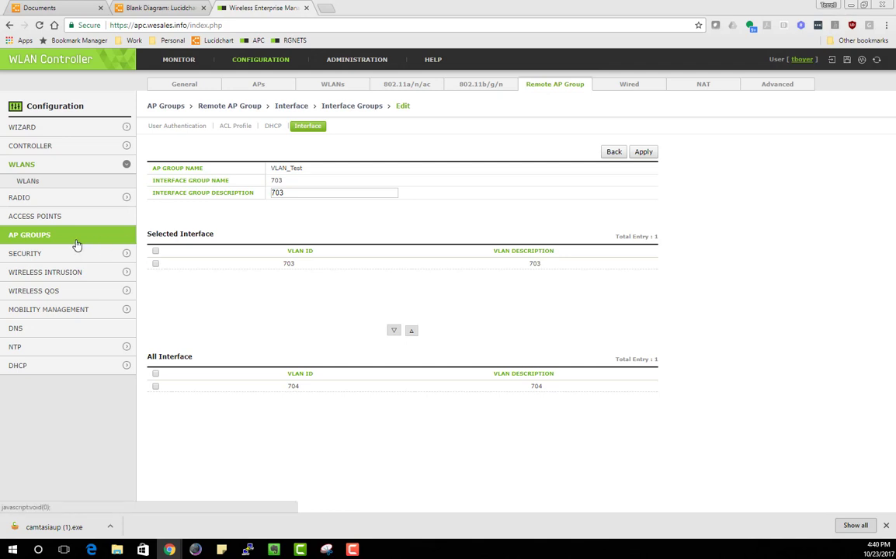
{"action": "left_click", "coordinate": [643, 152]}
{"action": "left_click", "coordinate": [486, 83]}
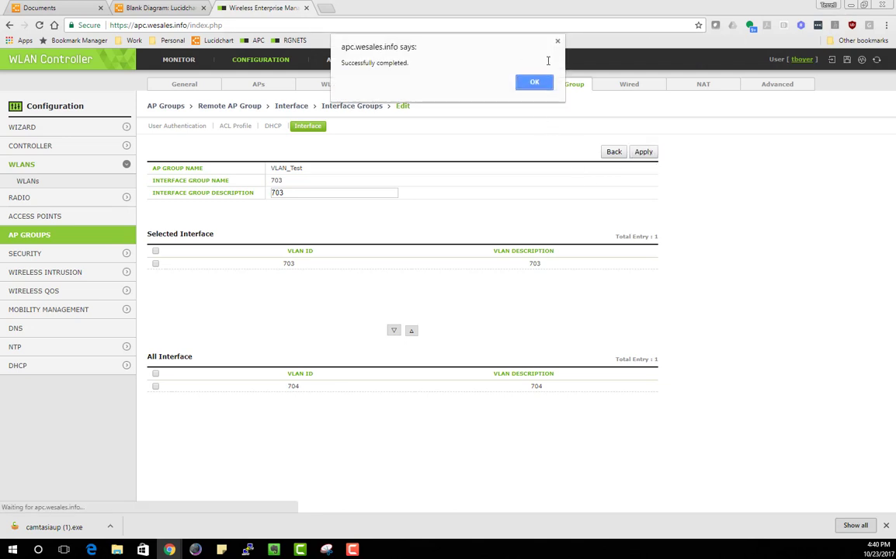
{"action": "left_click", "coordinate": [530, 87]}
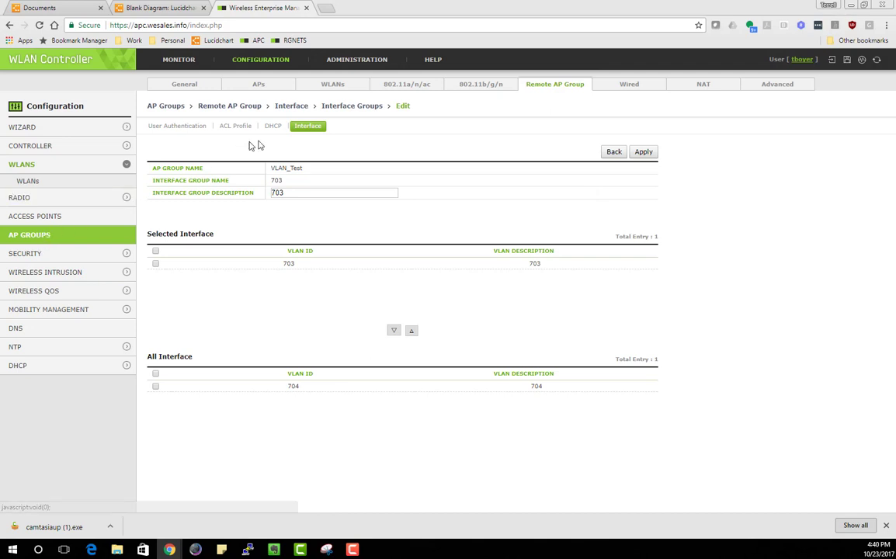
Step: Add another interface group to VLAN_Test with the name 704 and description 704
{"action": "left_click", "coordinate": [308, 126]}
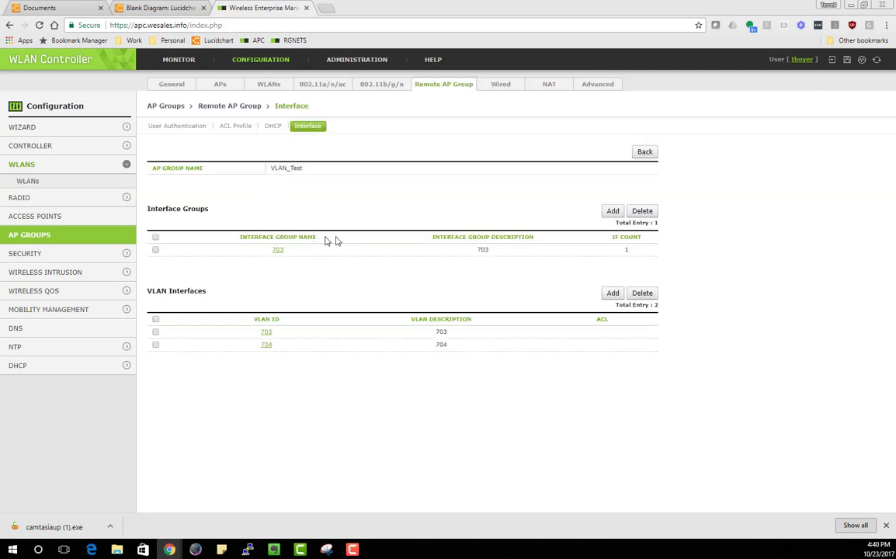
{"action": "left_click", "coordinate": [613, 211]}
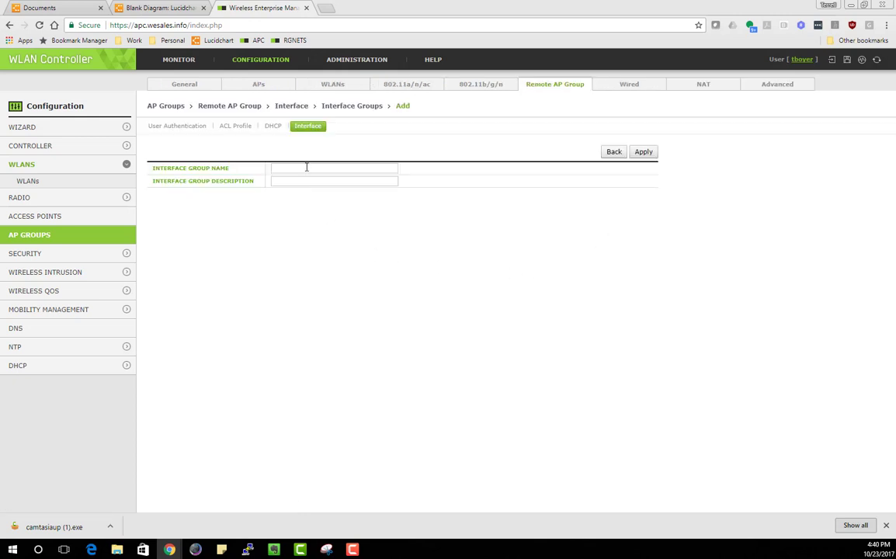
{"action": "key", "text": "Tab"}
{"action": "type", "text": "704"}
{"action": "left_click", "coordinate": [649, 155]}
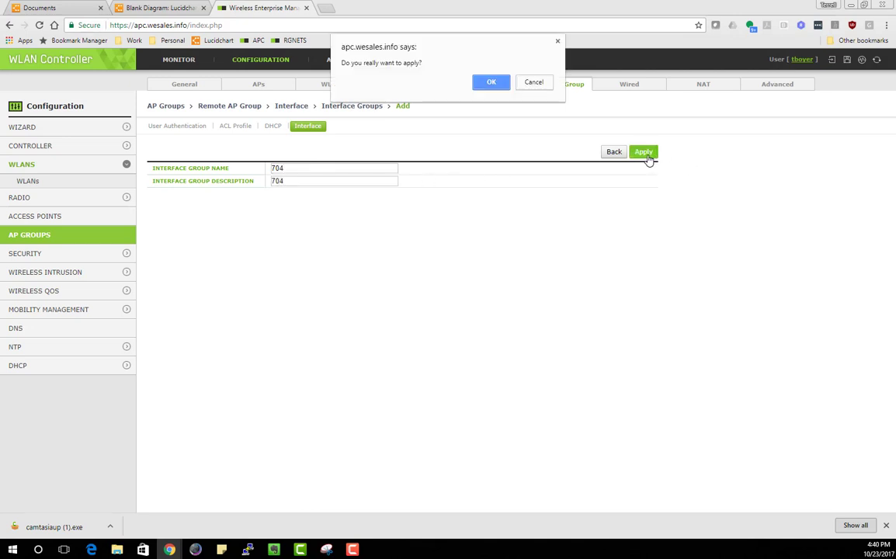
{"action": "left_click", "coordinate": [499, 86]}
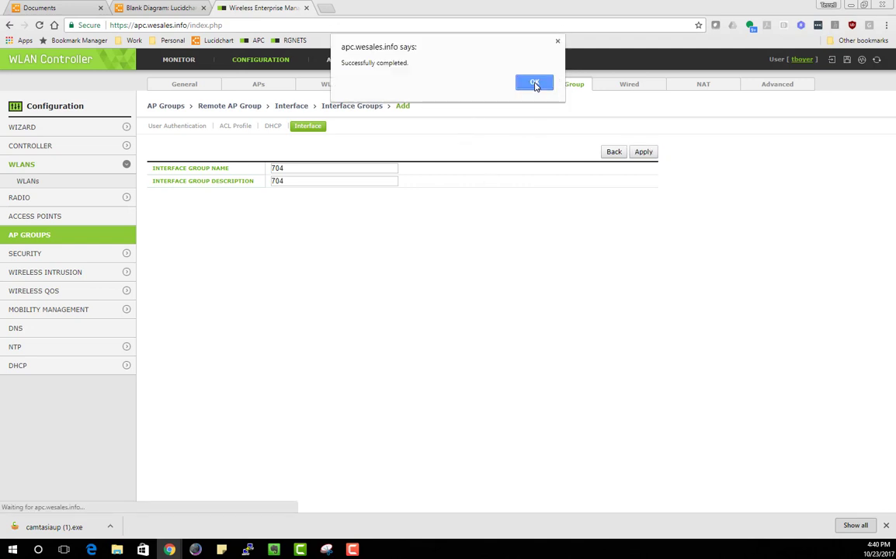
Step: Assign VLAN interface 704 to interface group 704, apply the group's settings and return to the interface overview
{"action": "left_click", "coordinate": [534, 83]}
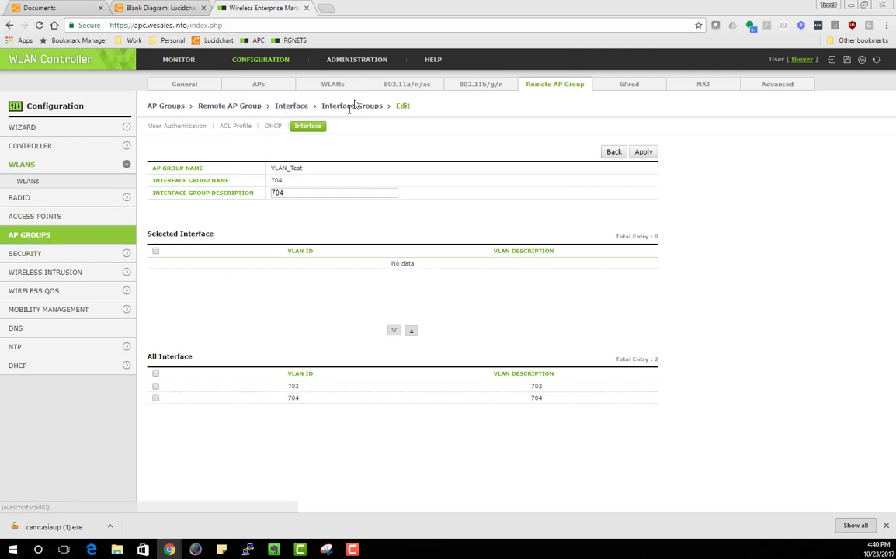
{"action": "left_click", "coordinate": [308, 126]}
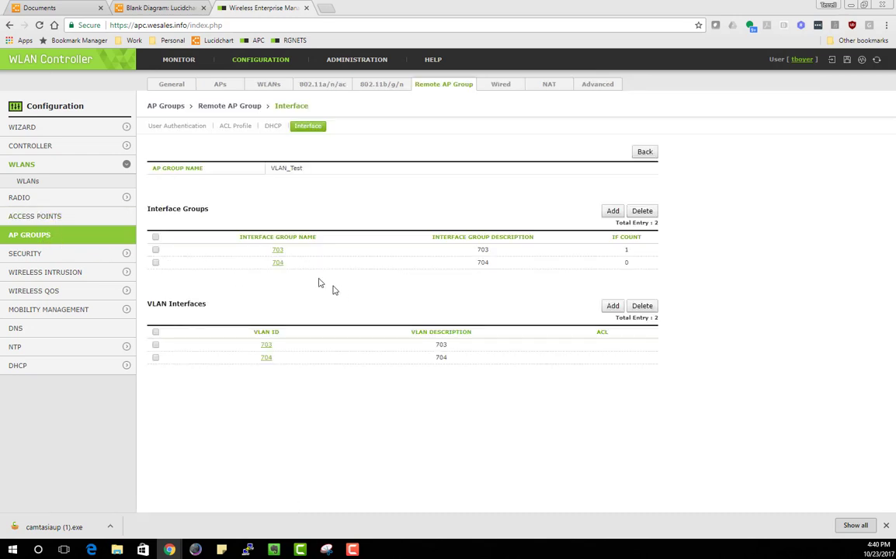
{"action": "left_click", "coordinate": [278, 266]}
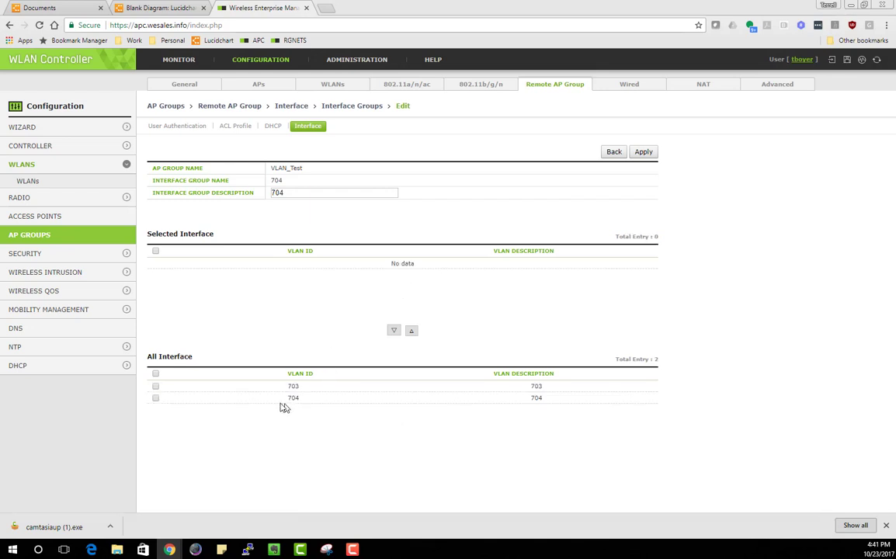
{"action": "left_click", "coordinate": [155, 397]}
{"action": "left_click", "coordinate": [412, 332]}
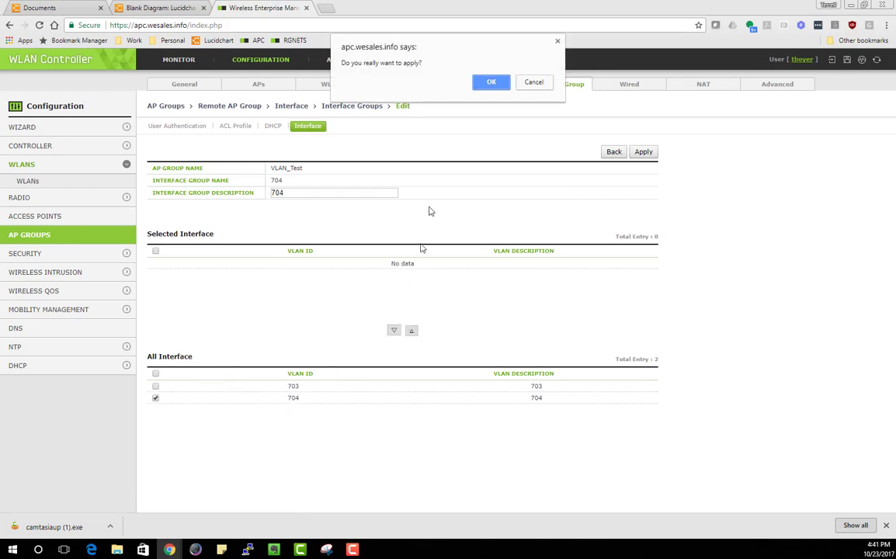
{"action": "left_click", "coordinate": [481, 85]}
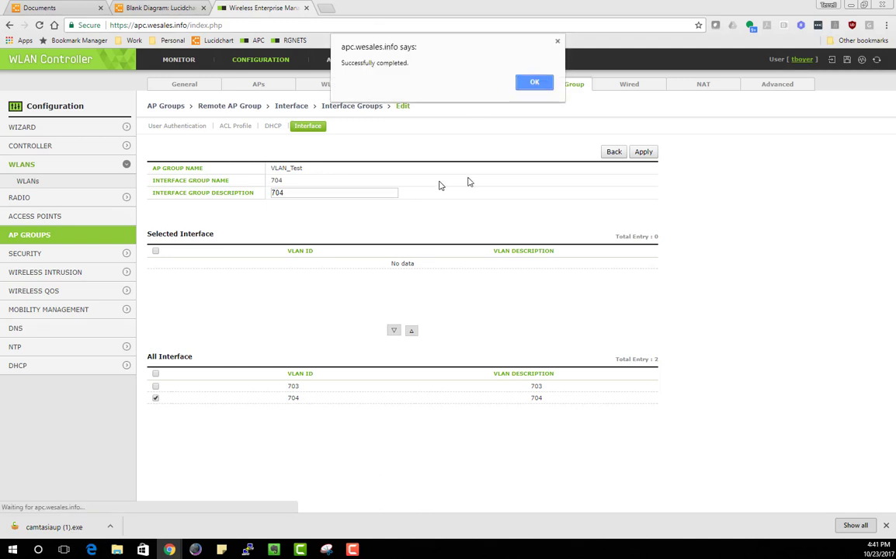
{"action": "left_click", "coordinate": [528, 82]}
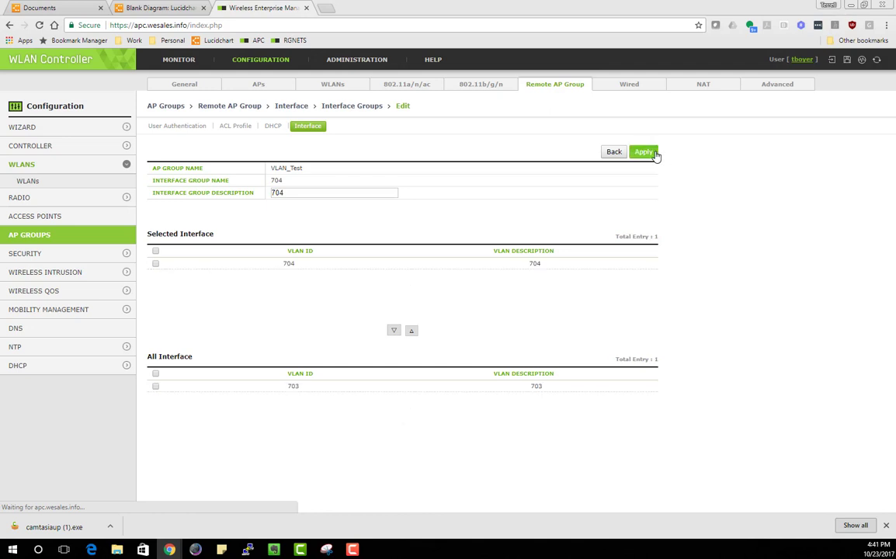
{"action": "left_click", "coordinate": [644, 152]}
{"action": "left_click", "coordinate": [486, 82]}
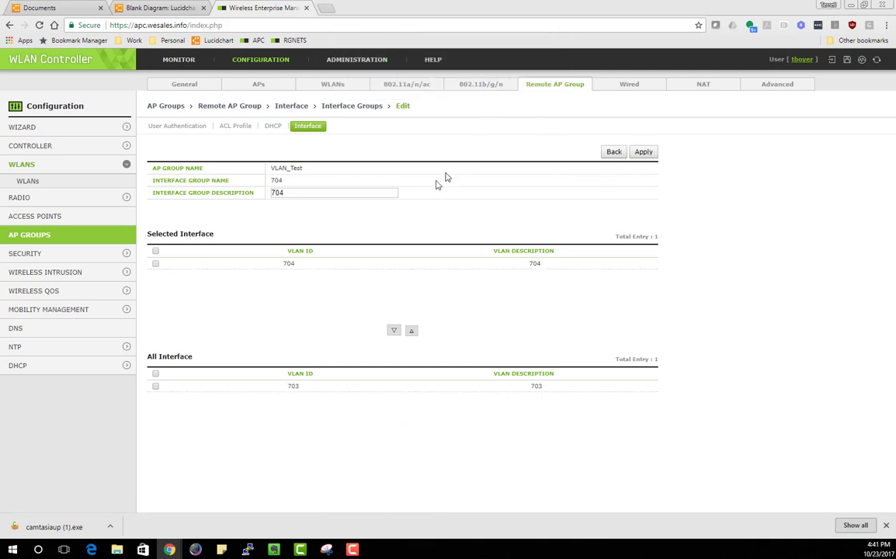
{"action": "left_click", "coordinate": [536, 82]}
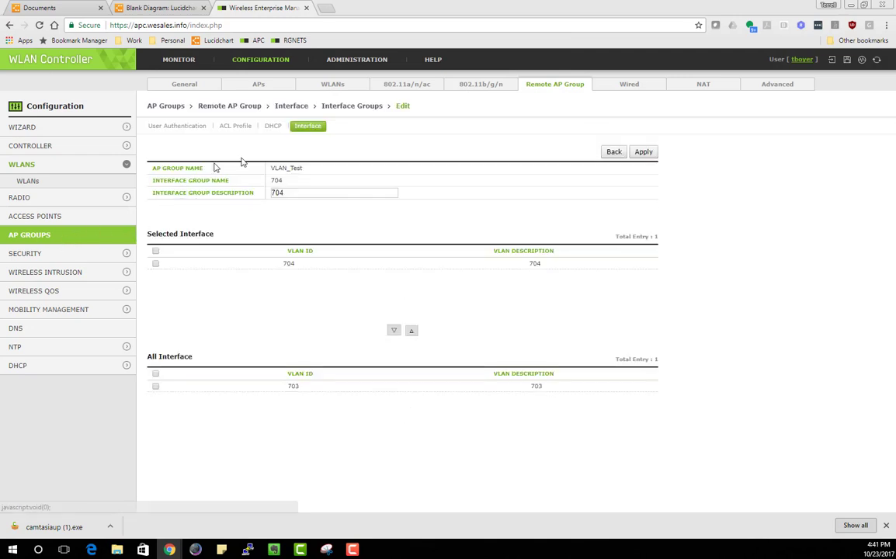
{"action": "left_click", "coordinate": [300, 134]}
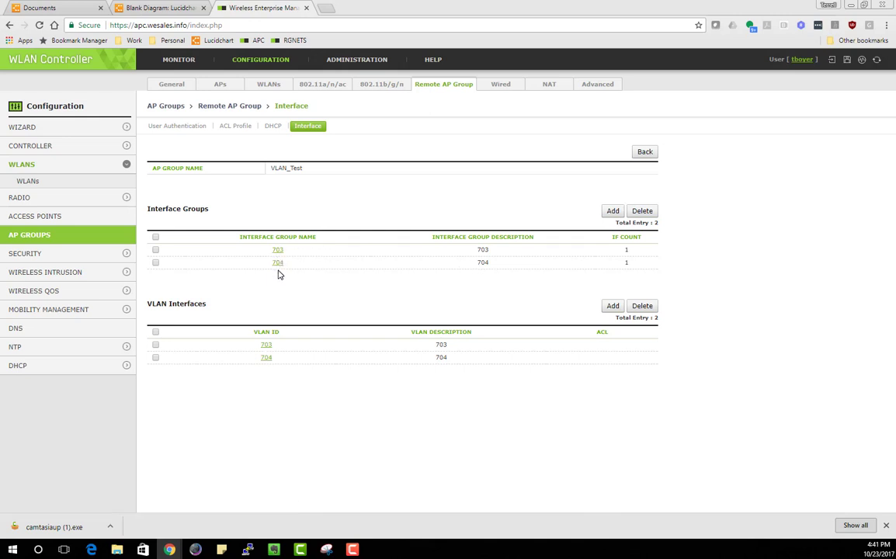
Step: Enable the overwrite AP configuration option for Local Bridging Forwarding in VLAN_Test's ACL profile and apply it
{"action": "left_click", "coordinate": [263, 132]}
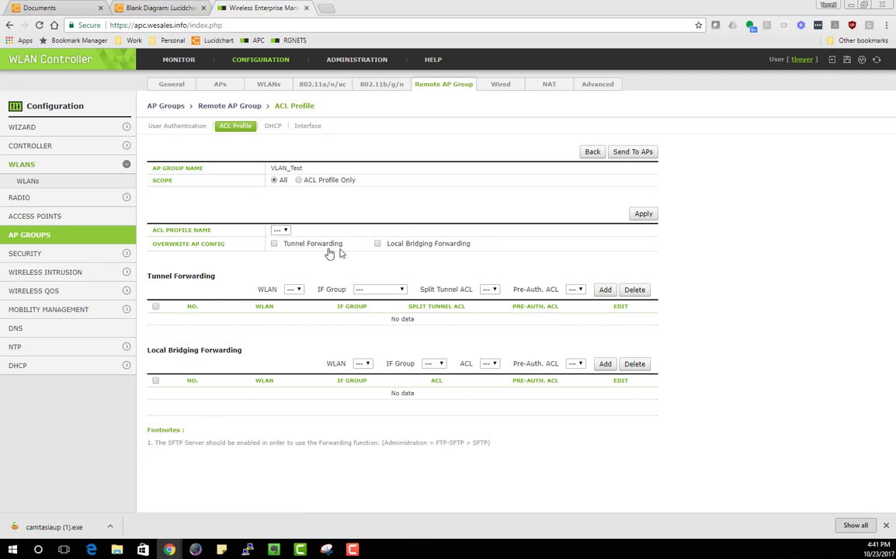
{"action": "left_click", "coordinate": [638, 222]}
{"action": "left_click", "coordinate": [490, 83]}
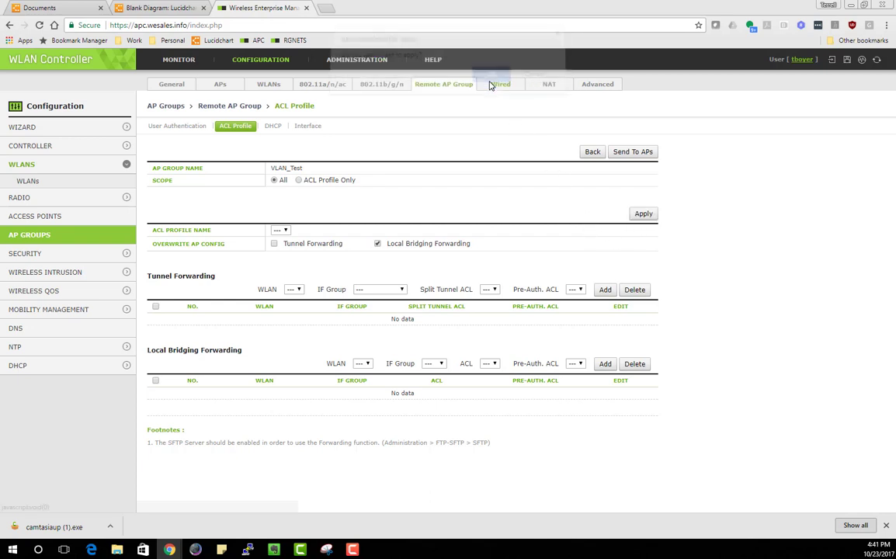
{"action": "left_click", "coordinate": [533, 84]}
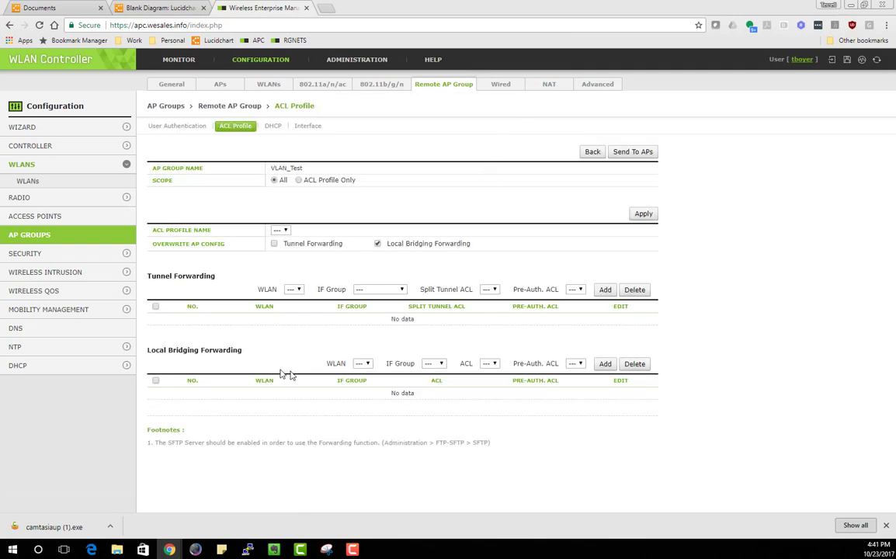
Step: Add the vCorp and vGuest WLANs to the VLAN_Test group's selected WLANs
{"action": "left_click", "coordinate": [364, 363]}
{"action": "left_click", "coordinate": [370, 366]}
{"action": "left_click", "coordinate": [272, 85]}
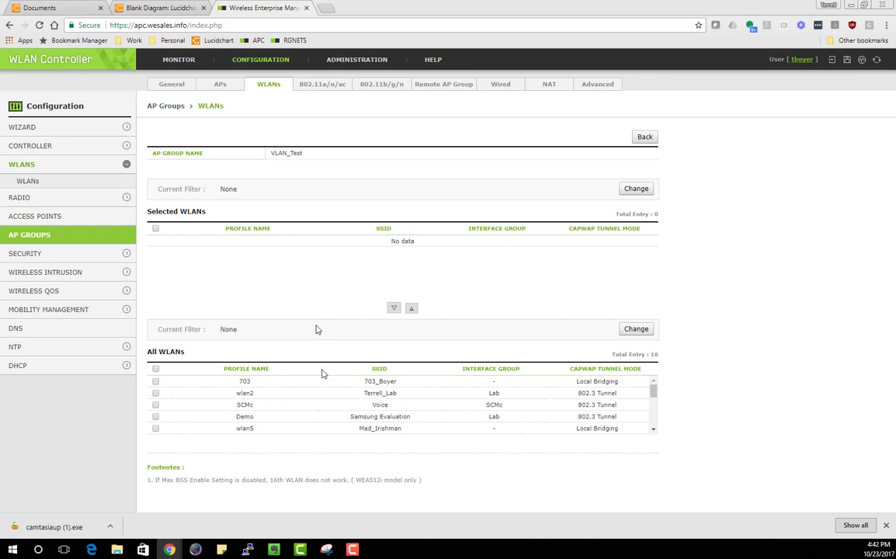
{"action": "scroll", "coordinate": [654, 407], "scroll_direction": "down", "scroll_amount": 1}
{"action": "scroll", "coordinate": [656, 419], "scroll_direction": "down", "scroll_amount": 3}
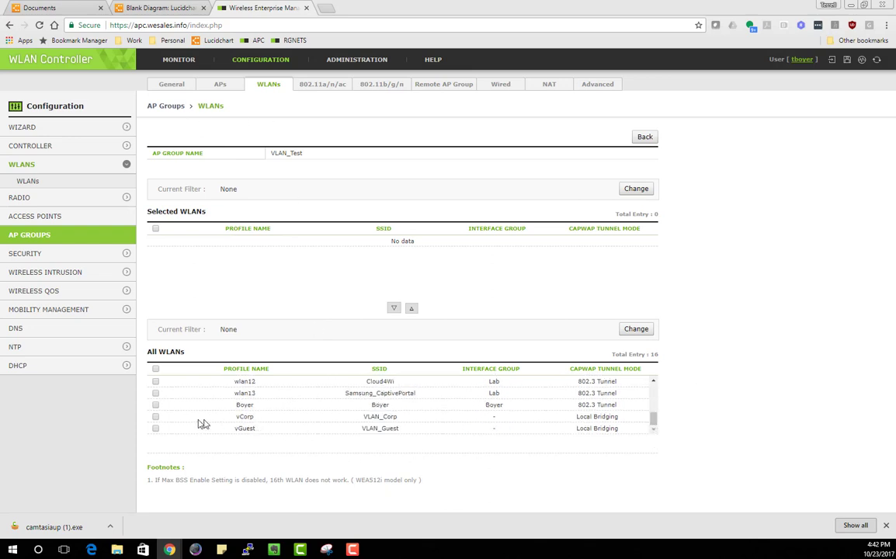
{"action": "left_click", "coordinate": [156, 428]}
{"action": "left_click", "coordinate": [410, 309]}
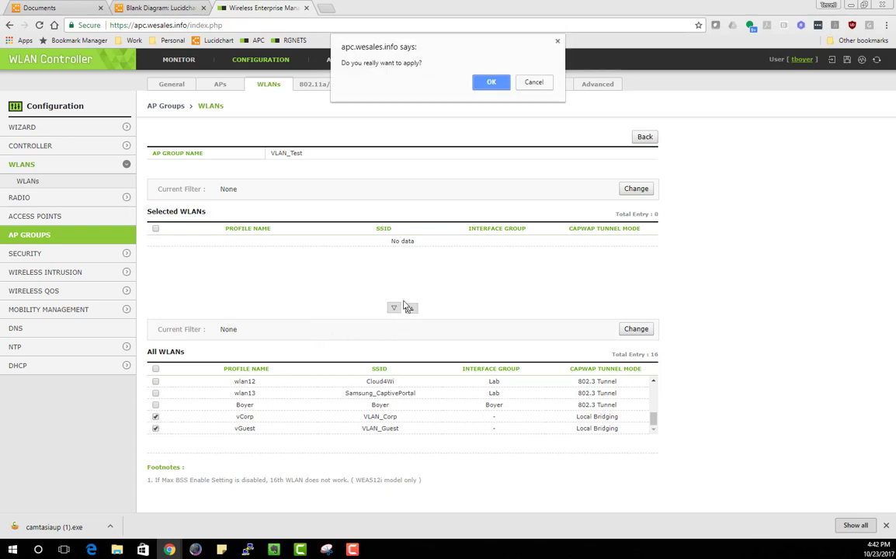
{"action": "left_click", "coordinate": [491, 84]}
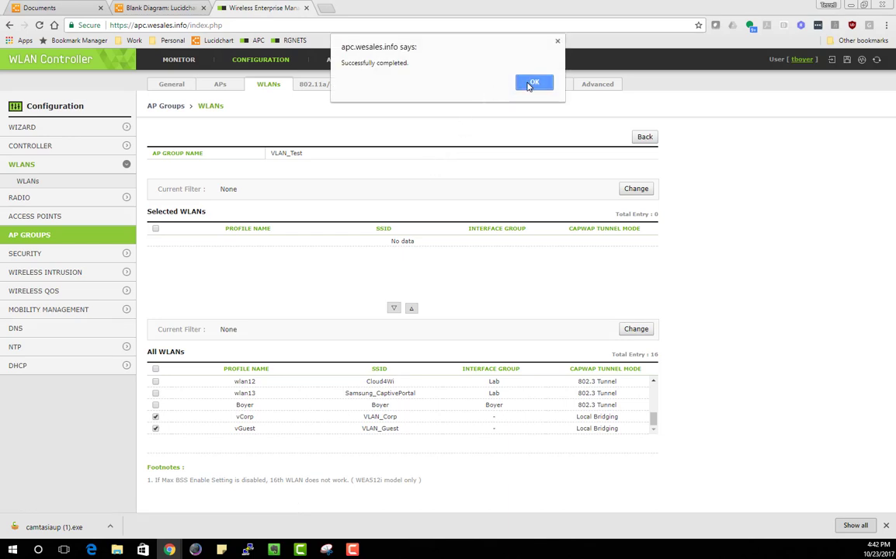
{"action": "left_click", "coordinate": [534, 83]}
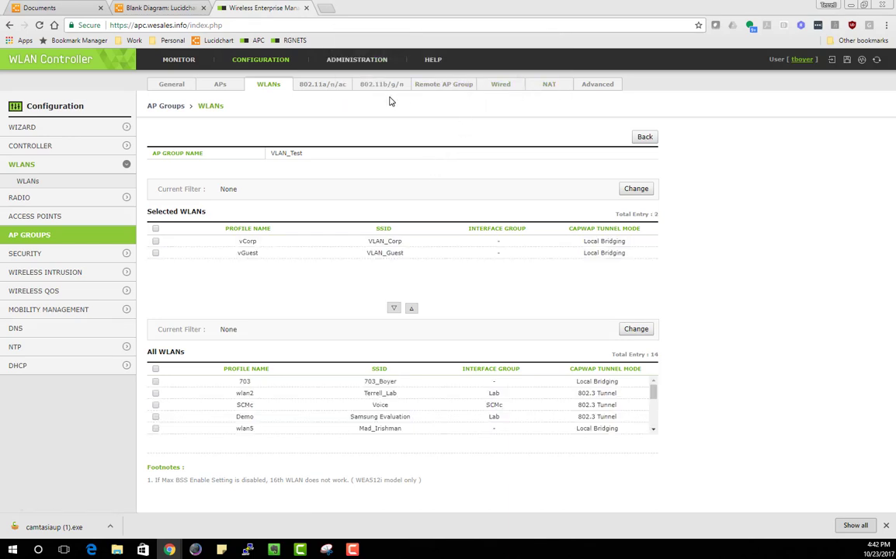
Step: Add the access point with profile ap_5 to the VLAN_Test group's selected APs
{"action": "left_click", "coordinate": [220, 81]}
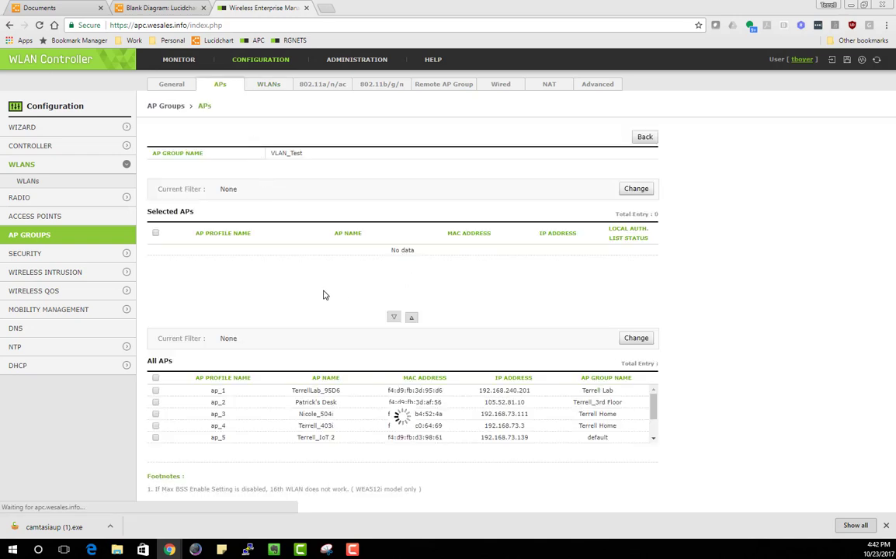
{"action": "left_click_drag", "start_coordinate": [654, 401], "coordinate": [651, 448]}
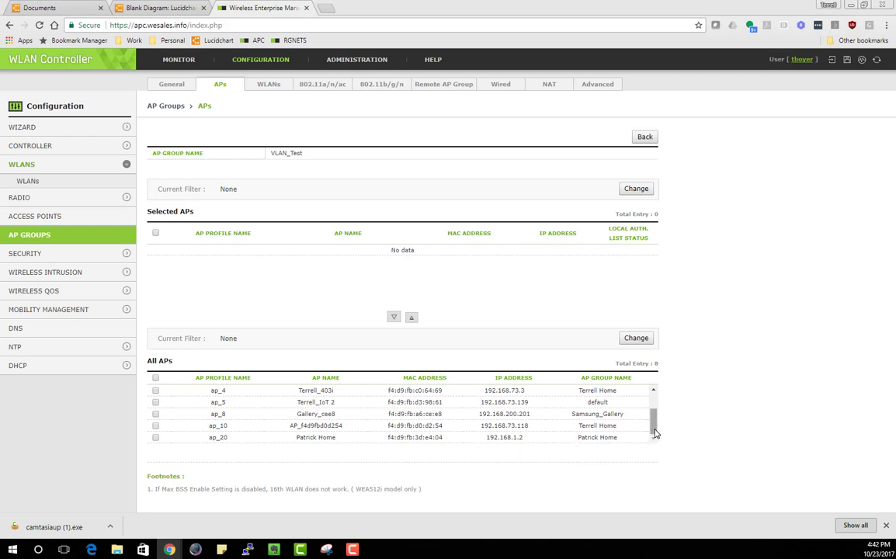
{"action": "left_click_drag", "start_coordinate": [654, 433], "coordinate": [655, 417]}
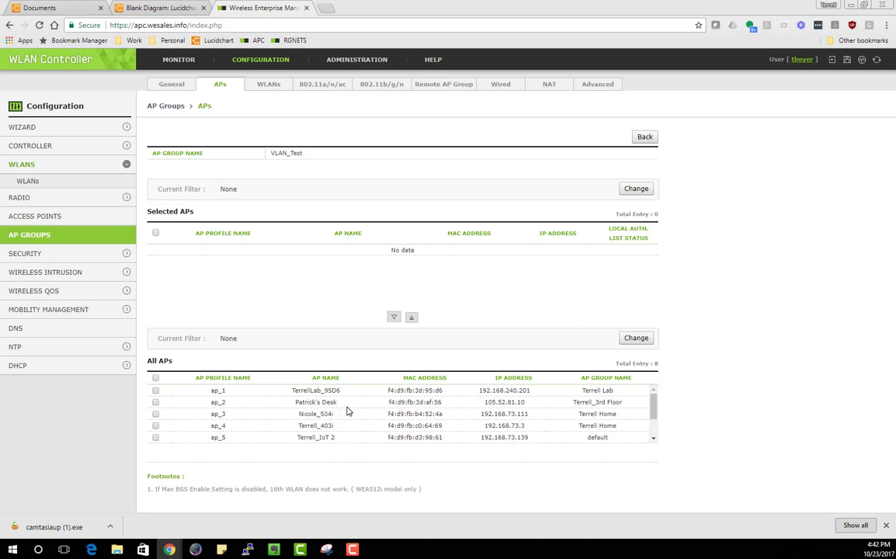
{"action": "scroll", "coordinate": [348, 412], "scroll_direction": "down", "scroll_amount": 3}
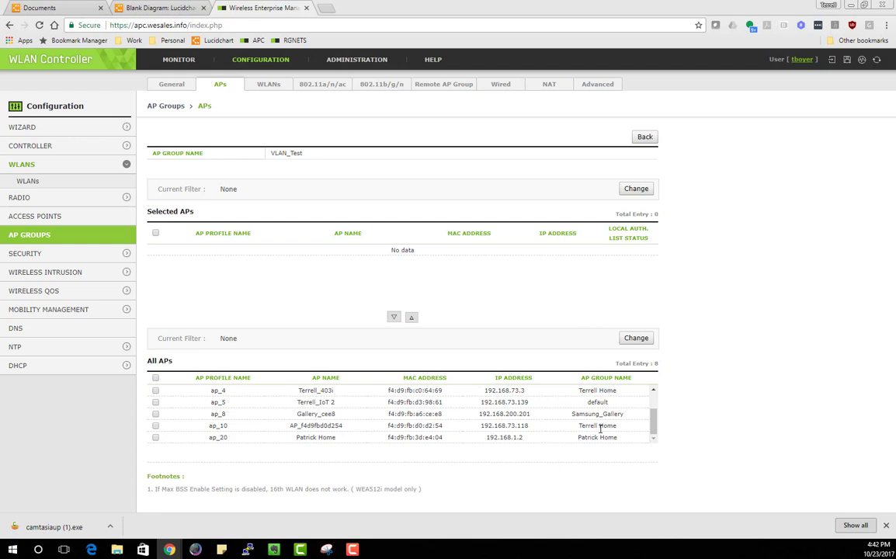
{"action": "left_click", "coordinate": [155, 403]}
{"action": "left_click", "coordinate": [412, 318]}
{"action": "left_click", "coordinate": [487, 83]}
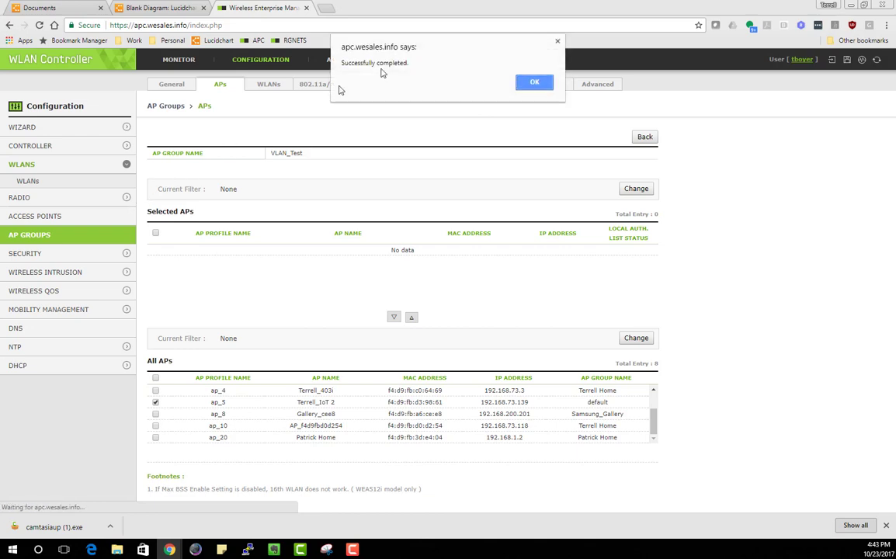
{"action": "left_click", "coordinate": [534, 82]}
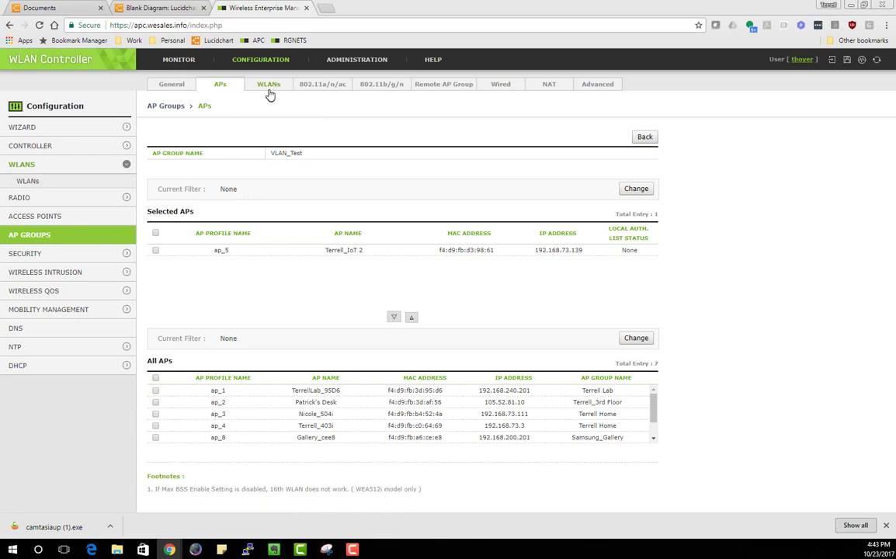
Step: Review VLAN_Test's selected WLANs and bring up the WLAN choices for Local Bridging Forwarding in its ACL profile
{"action": "left_click", "coordinate": [269, 91]}
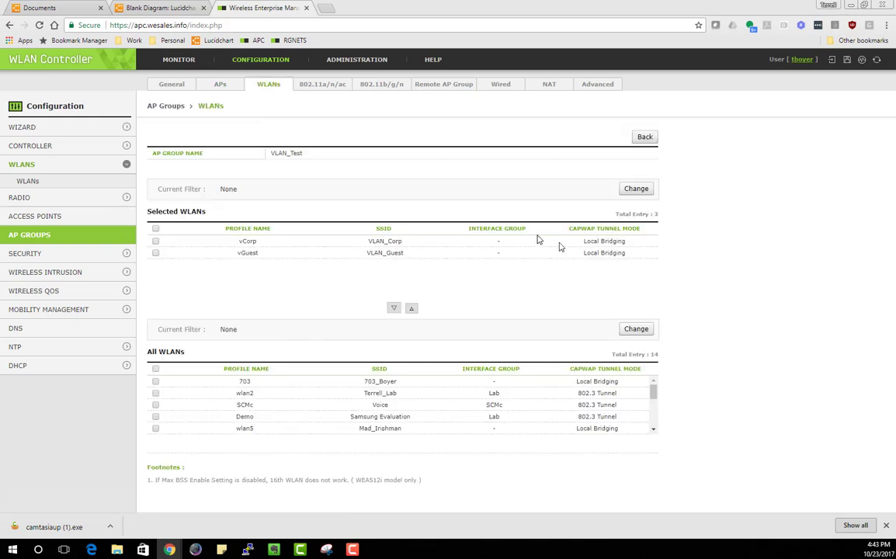
{"action": "left_click", "coordinate": [440, 85]}
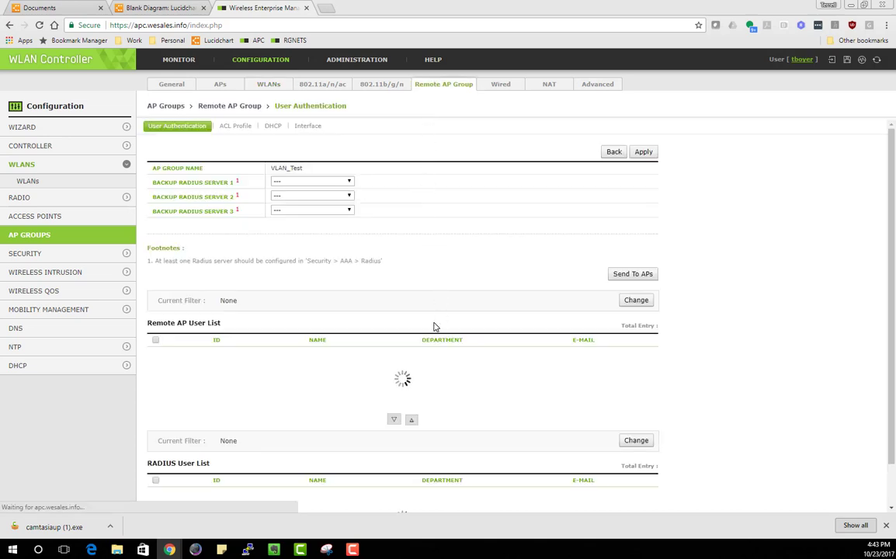
{"action": "left_click", "coordinate": [237, 127]}
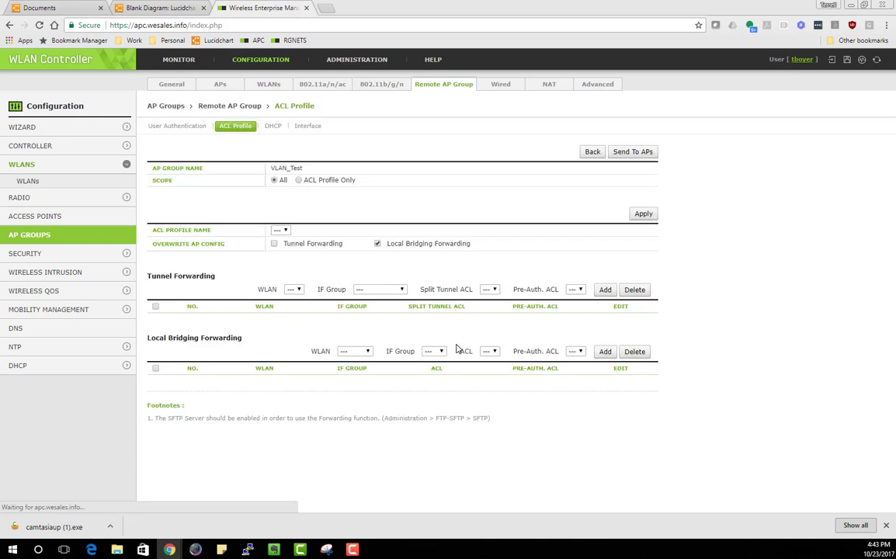
{"action": "left_click", "coordinate": [362, 365]}
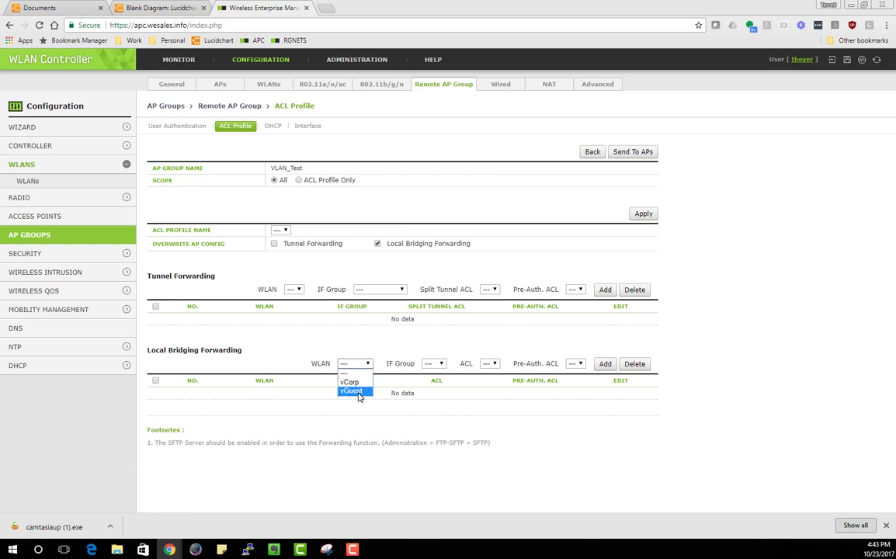
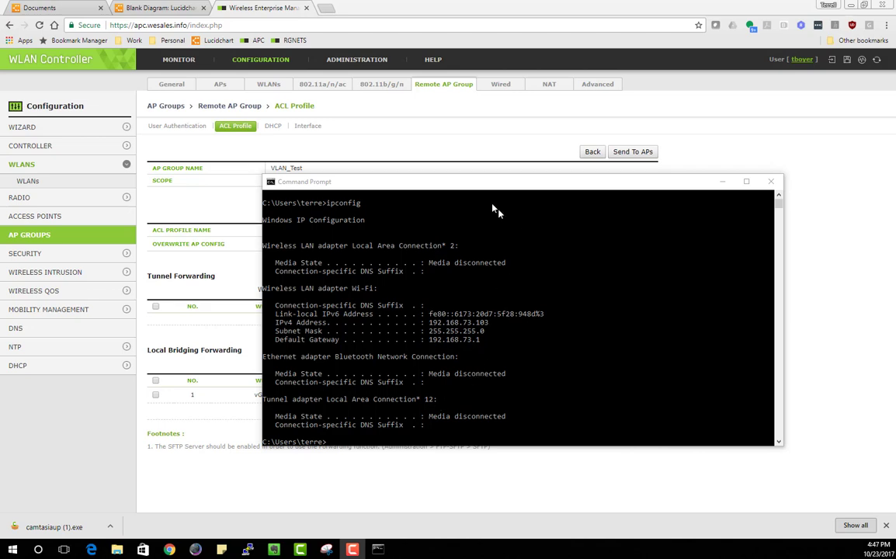
Step: Reposition the Command Prompt window and examine the Wi-Fi adapter's IP configuration in the ipconfig output
{"action": "left_click_drag", "start_coordinate": [487, 189], "coordinate": [578, 222]}
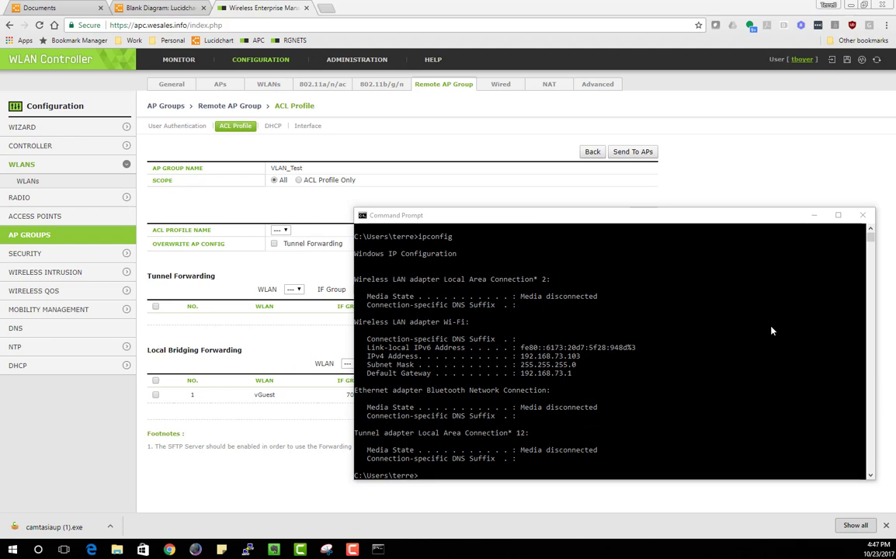
{"action": "left_click_drag", "start_coordinate": [488, 215], "coordinate": [451, 241]}
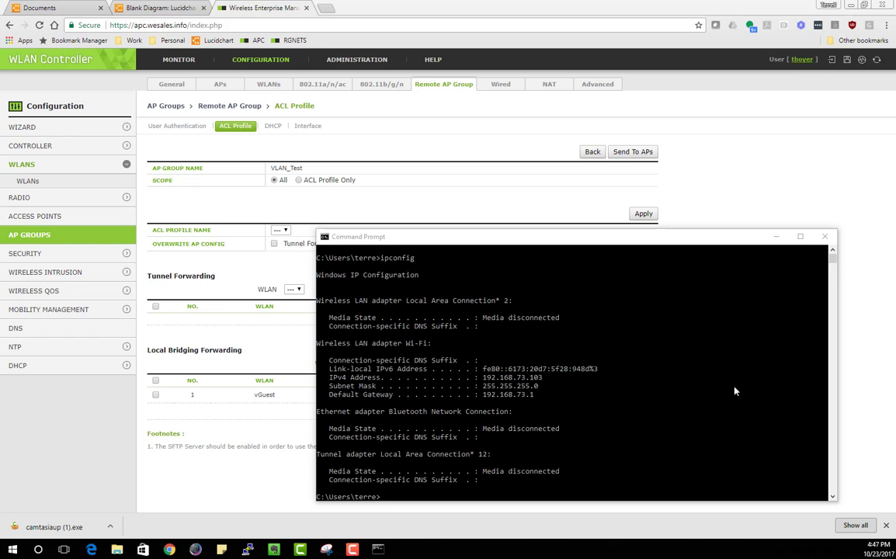
{"action": "left_click", "coordinate": [718, 402]}
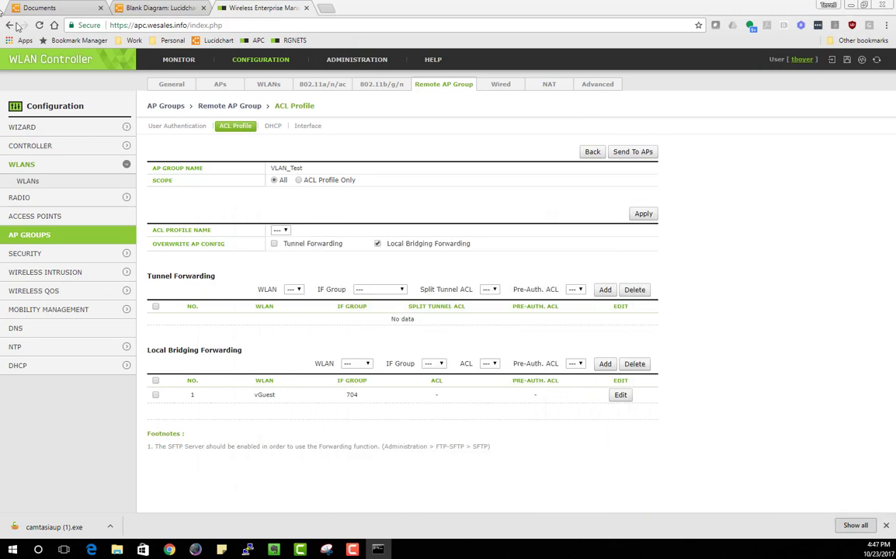
Step: Switch to the Lucidchart network diagram and examine the VLAN tagging on the switch port feeding the locally bridged AP
{"action": "left_click", "coordinate": [151, 9]}
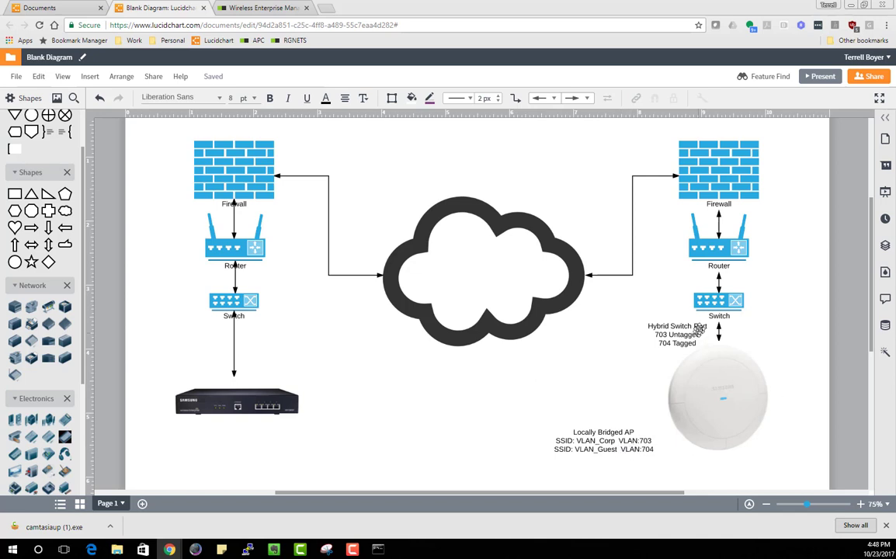
{"action": "left_click", "coordinate": [679, 347]}
{"action": "left_click", "coordinate": [720, 301]}
Step: Return to the WLAN controller and open the general settings of the VLAN_Test AP group to review its remote setting
{"action": "left_click", "coordinate": [233, 8]}
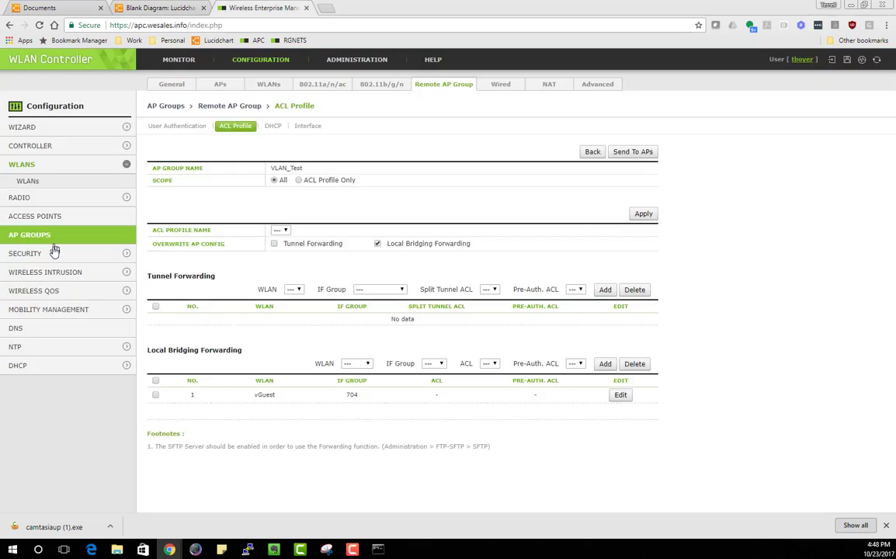
{"action": "left_click", "coordinate": [96, 240]}
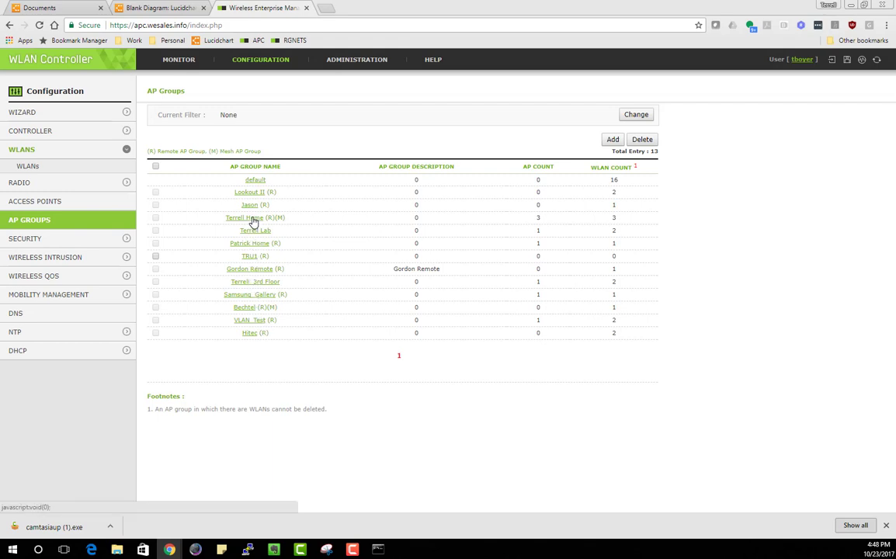
{"action": "left_click", "coordinate": [256, 322]}
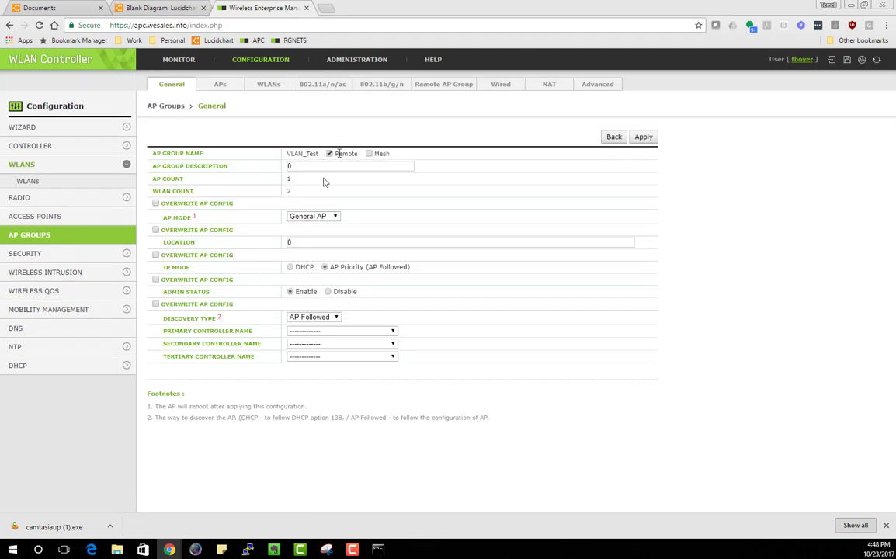
Step: Review the access points and WLANs selected for the VLAN_Test AP group
{"action": "left_click", "coordinate": [451, 85]}
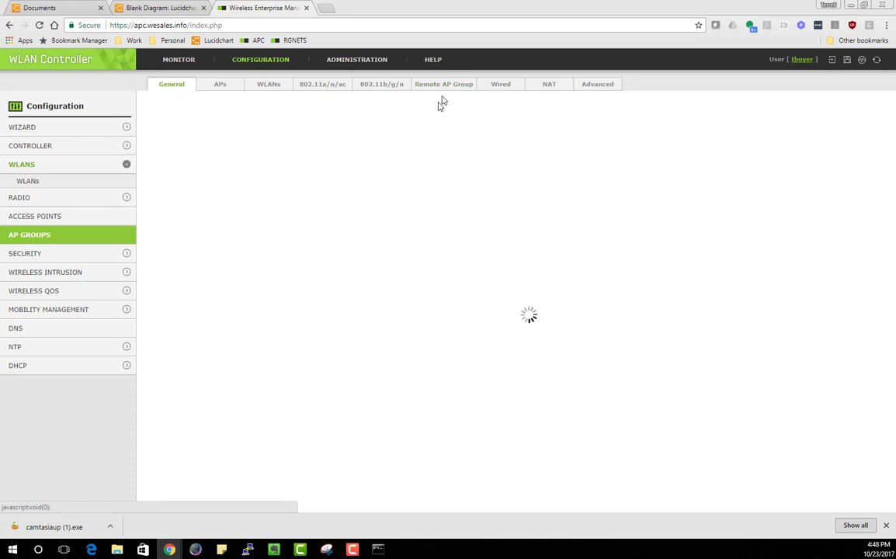
{"action": "left_click", "coordinate": [221, 86]}
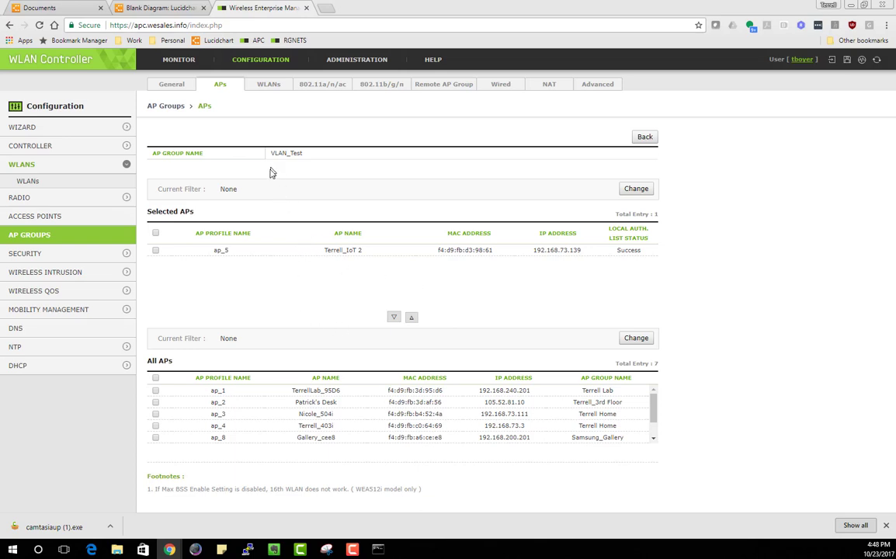
{"action": "left_click", "coordinate": [269, 85]}
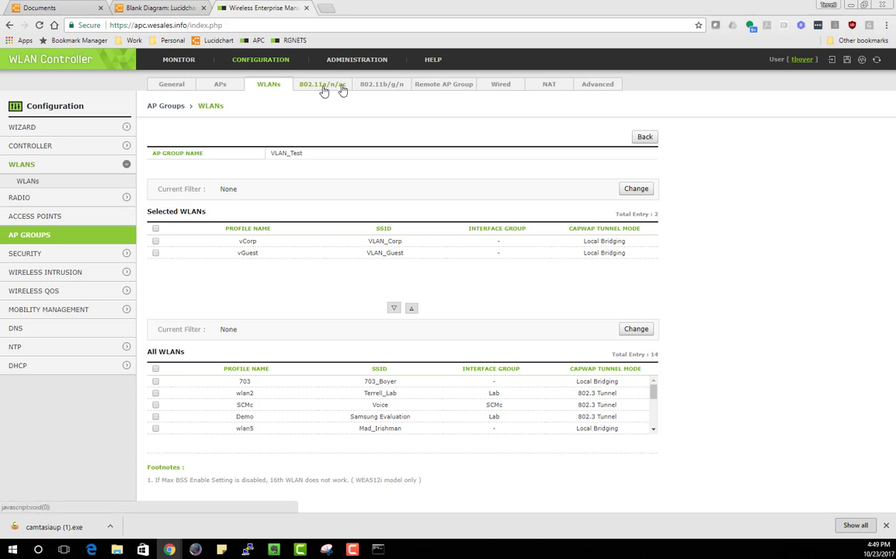
Step: Review VLAN_Test's remote AP interface groups and VLAN interfaces, and check the Local Bridging Forwarding mappings and WLAN choices in its ACL profile
{"action": "left_click", "coordinate": [422, 85]}
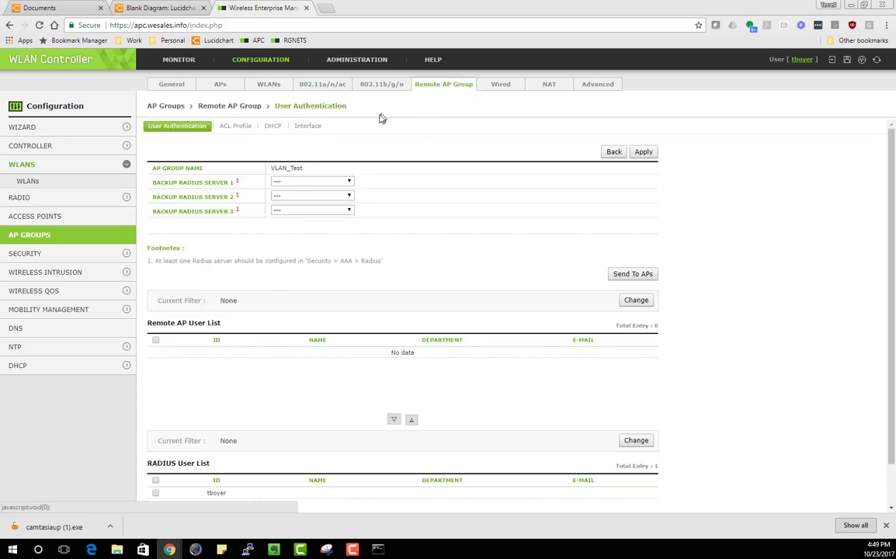
{"action": "left_click", "coordinate": [312, 128]}
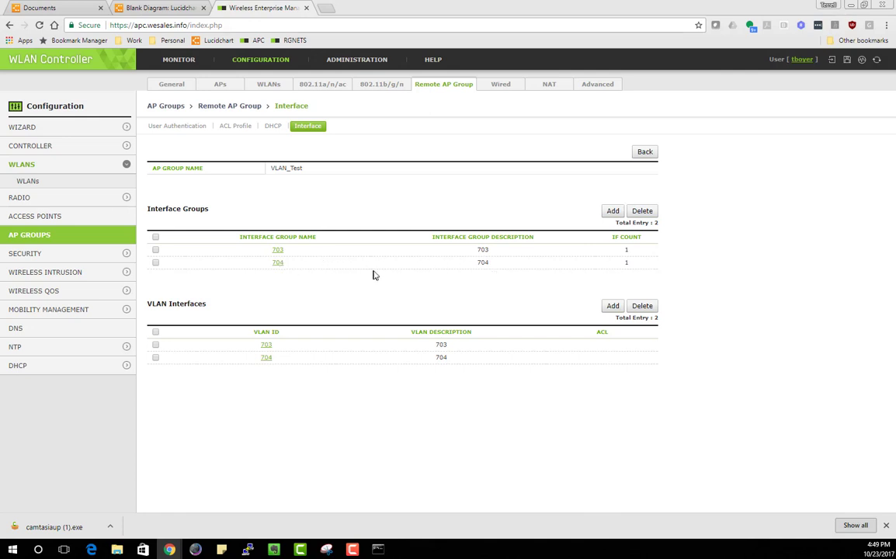
{"action": "left_click", "coordinate": [234, 136]}
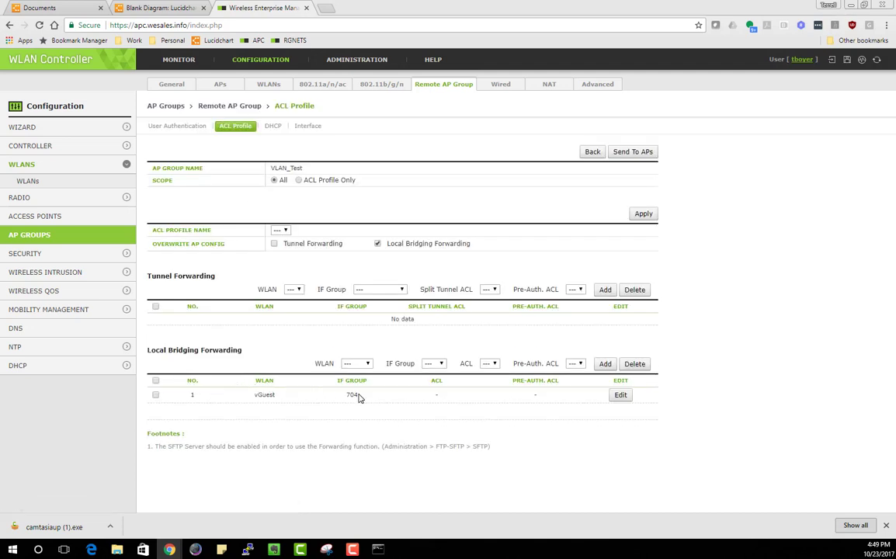
{"action": "left_click", "coordinate": [367, 364]}
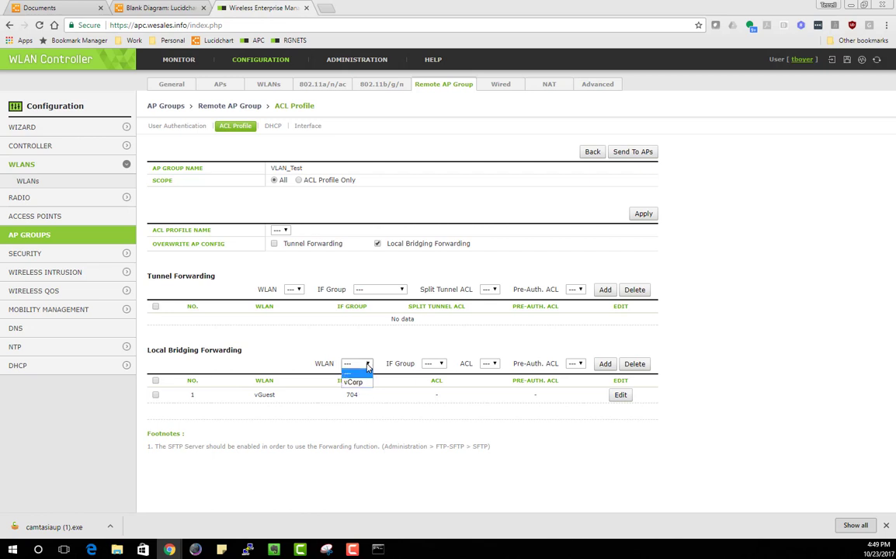
{"action": "left_click", "coordinate": [379, 358]}
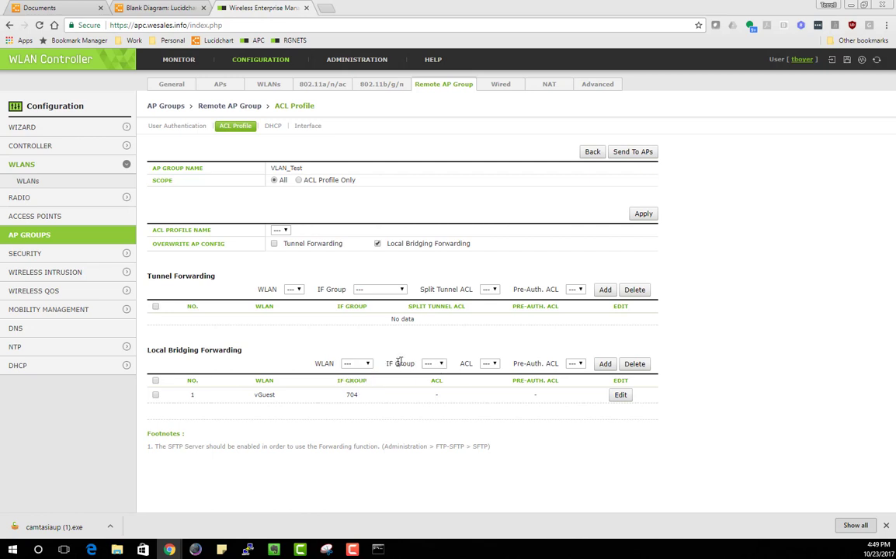